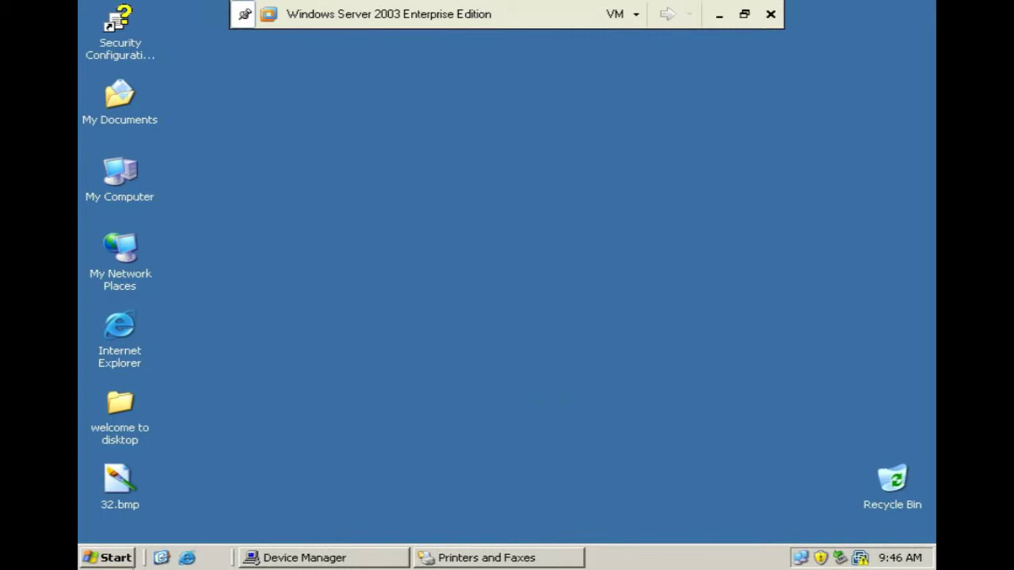
Open the security properties of the HP LaserJet 1200 Series PCL printer from Printers and Faxes.
{"action": "left_click", "coordinate": [115, 558]}
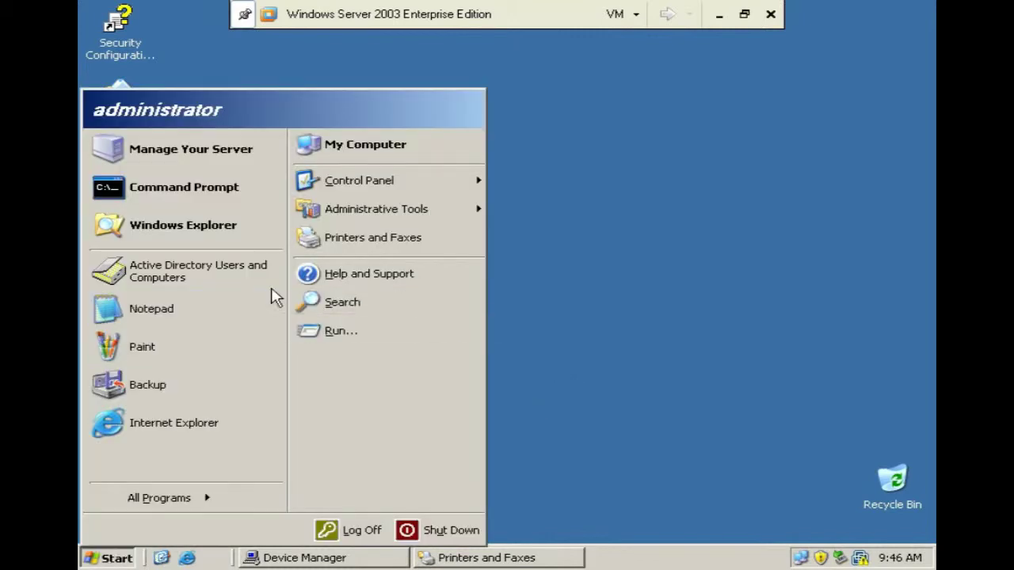
{"action": "left_click", "coordinate": [474, 237]}
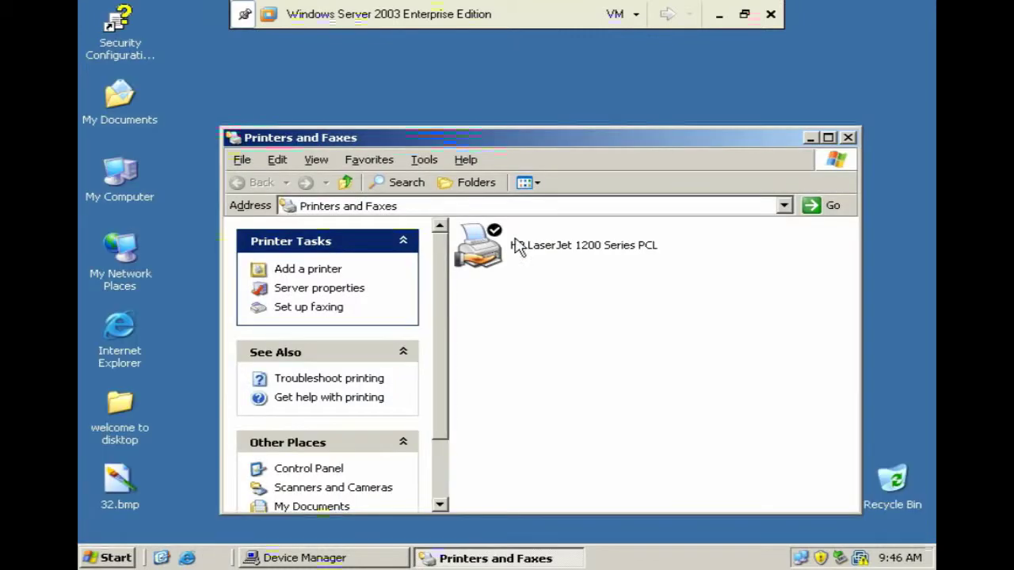
{"action": "left_click", "coordinate": [491, 260]}
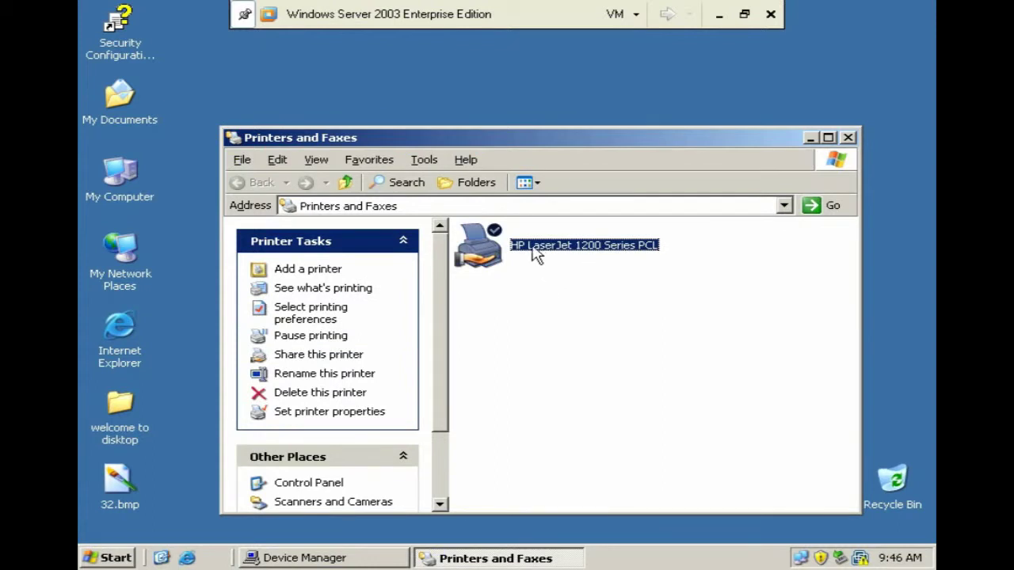
{"action": "mouse_move", "coordinate": [531, 258]}
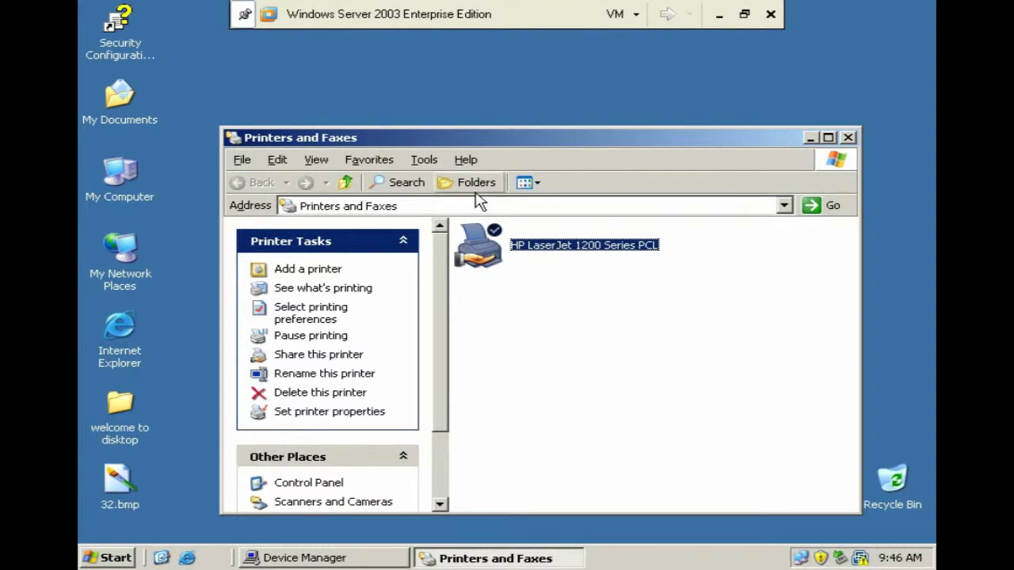
{"action": "mouse_move", "coordinate": [484, 253]}
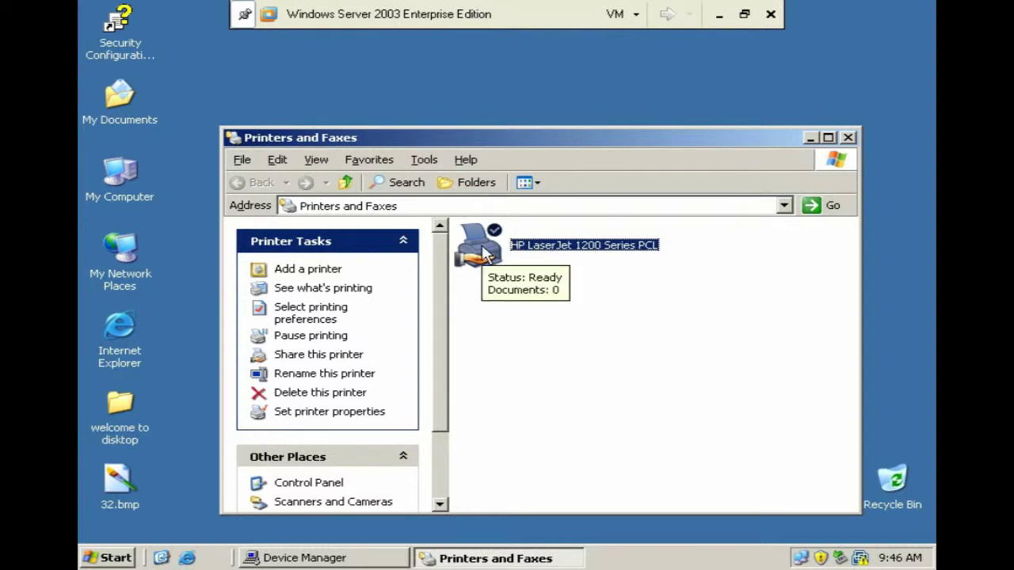
{"action": "right_click", "coordinate": [483, 252]}
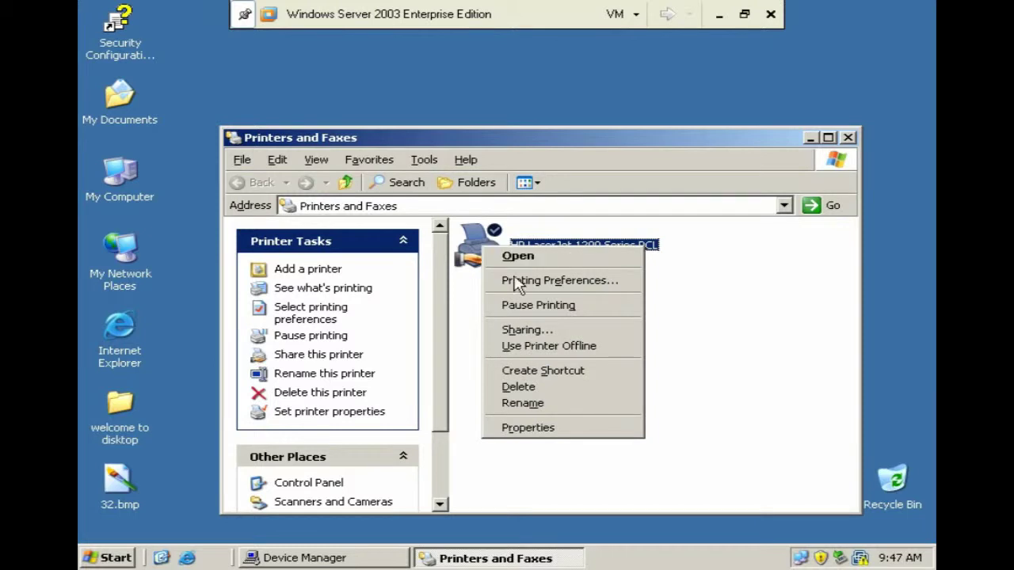
{"action": "left_click", "coordinate": [529, 427]}
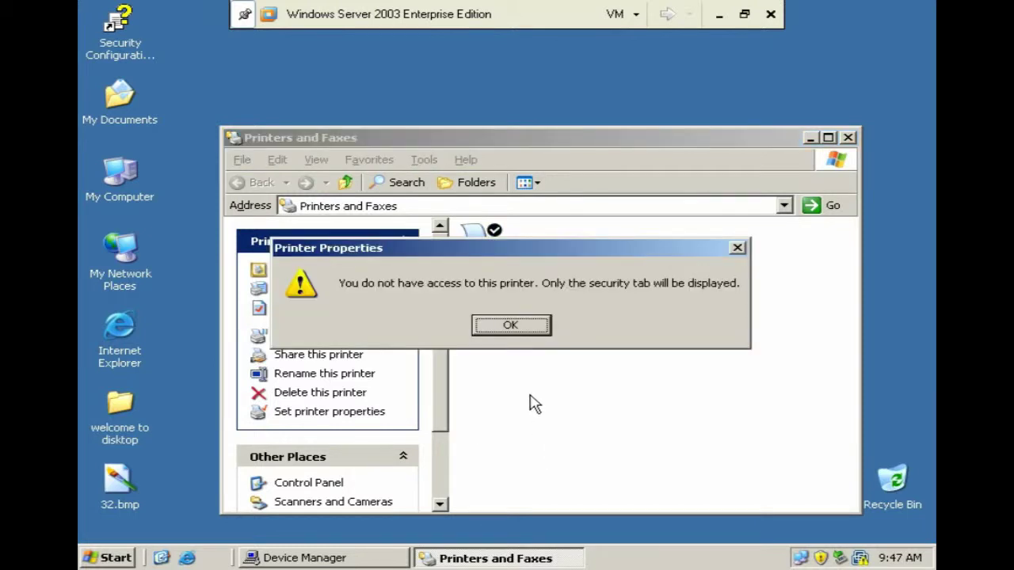
{"action": "left_click", "coordinate": [512, 326]}
{"action": "left_click_drag", "start_coordinate": [201, 27], "coordinate": [528, 65]}
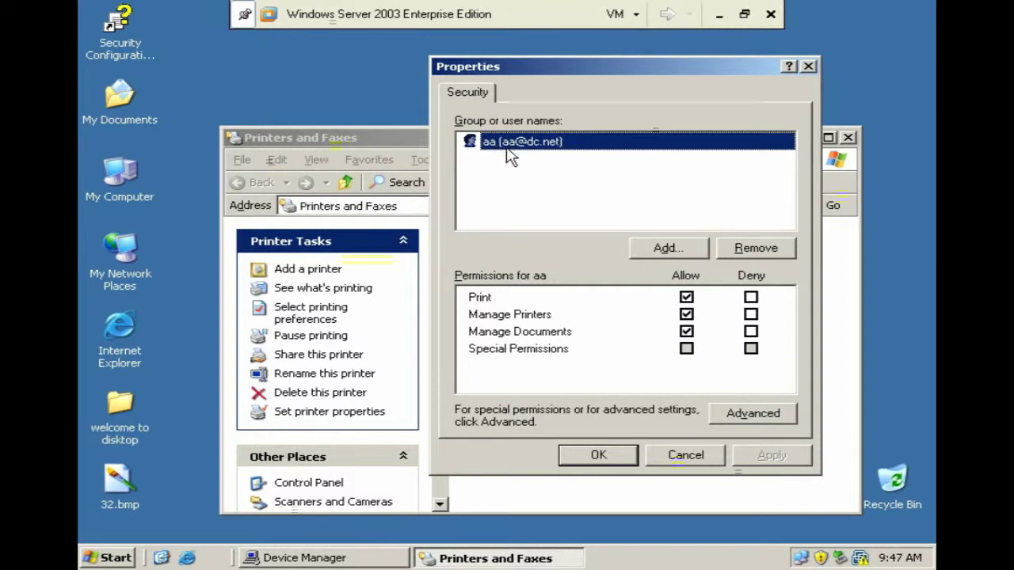
Add a permission entry for the domain user bb in the printer's advanced security settings.
{"action": "left_click", "coordinate": [748, 415]}
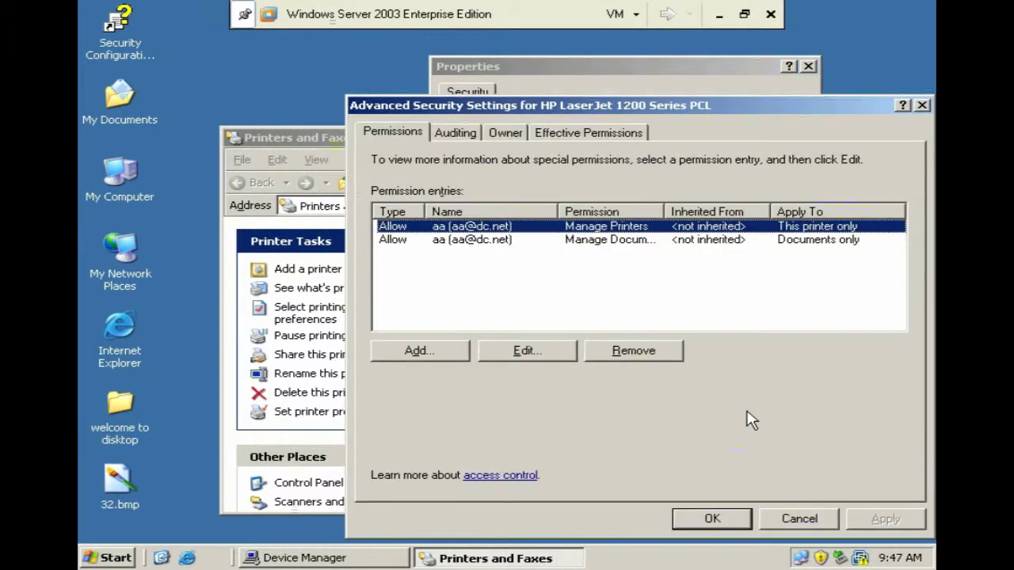
{"action": "left_click", "coordinate": [412, 350]}
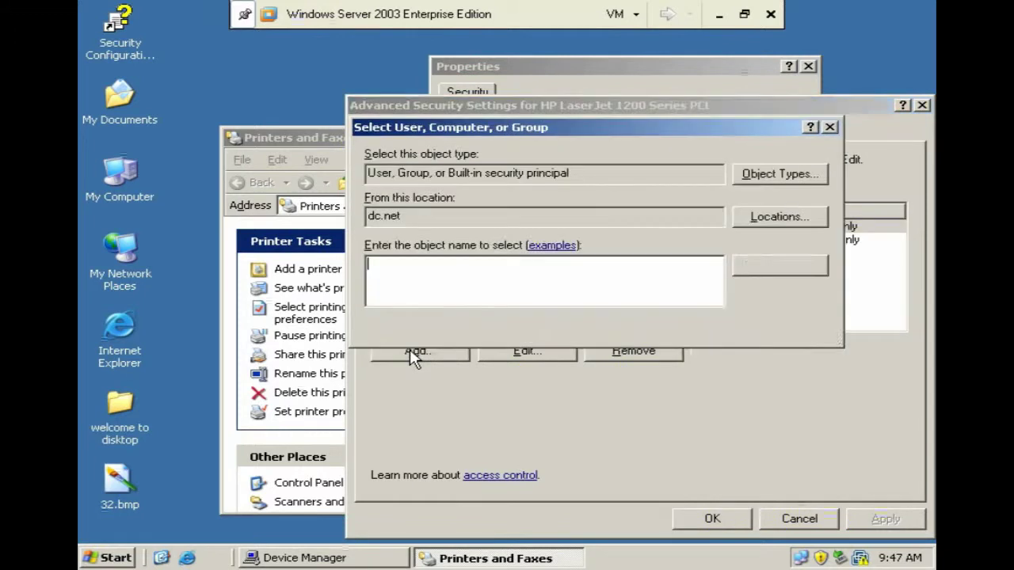
{"action": "left_click", "coordinate": [412, 328]}
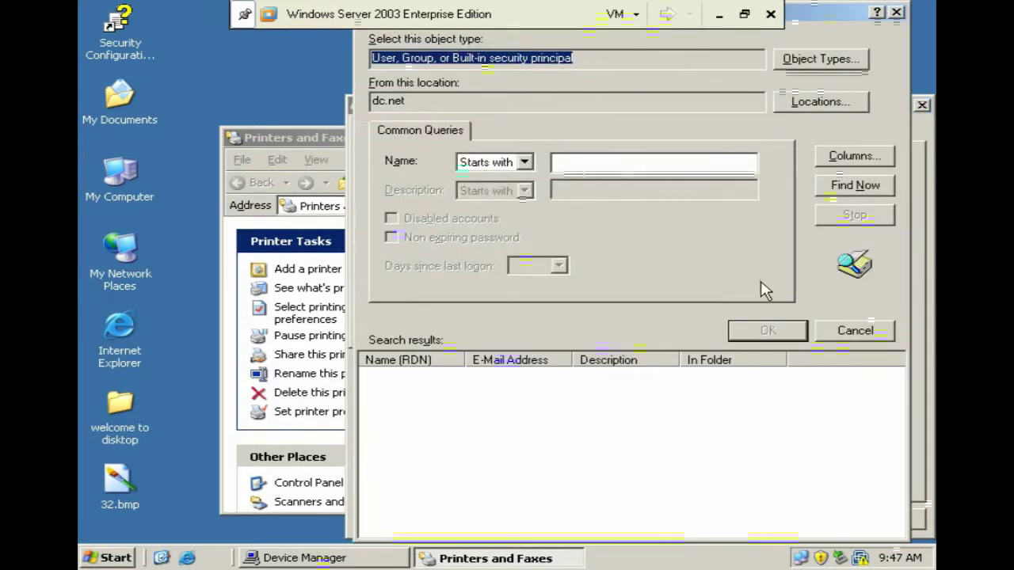
{"action": "left_click", "coordinate": [853, 189]}
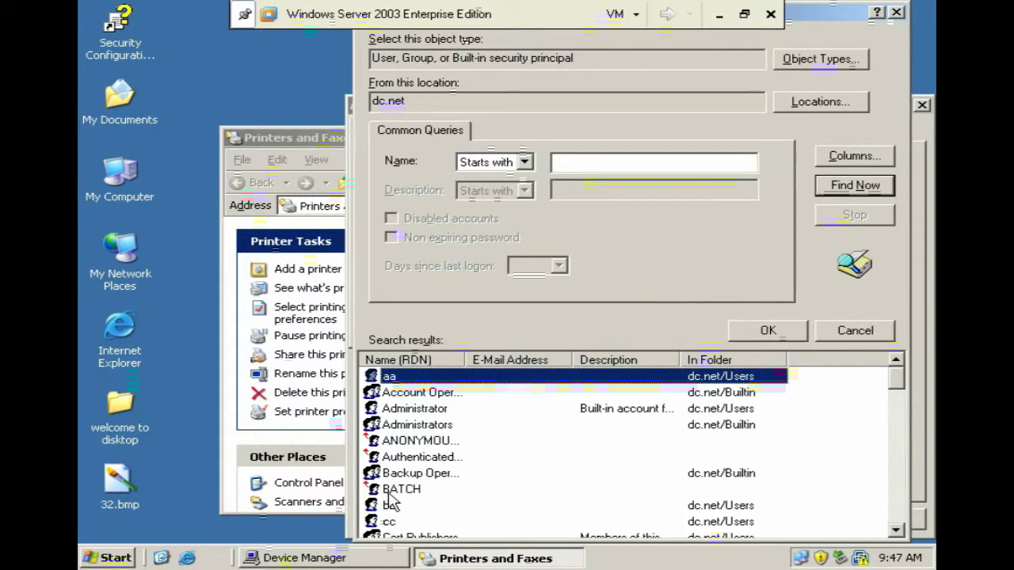
{"action": "left_click", "coordinate": [377, 504]}
{"action": "left_click", "coordinate": [766, 328]}
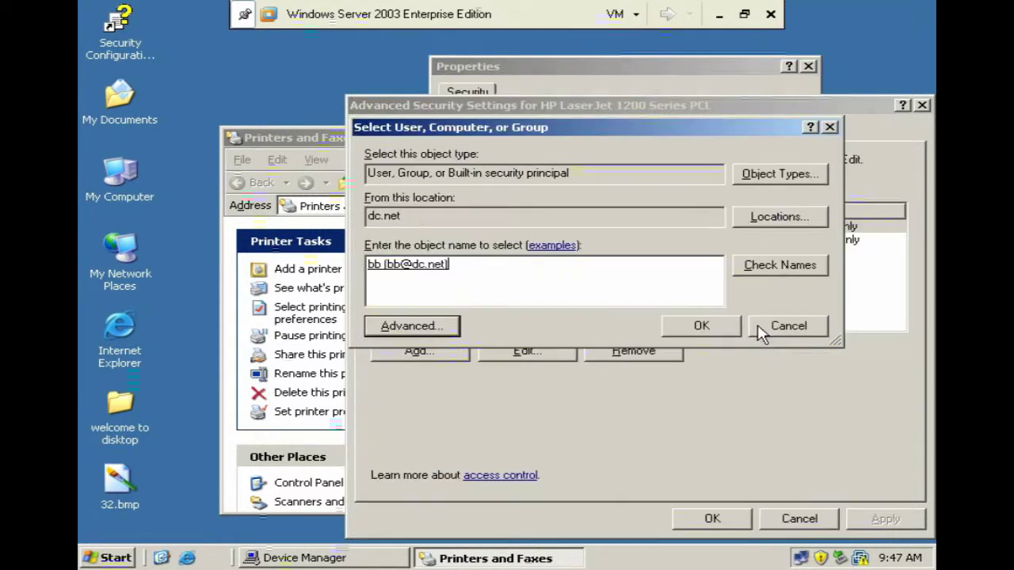
{"action": "left_click", "coordinate": [665, 324]}
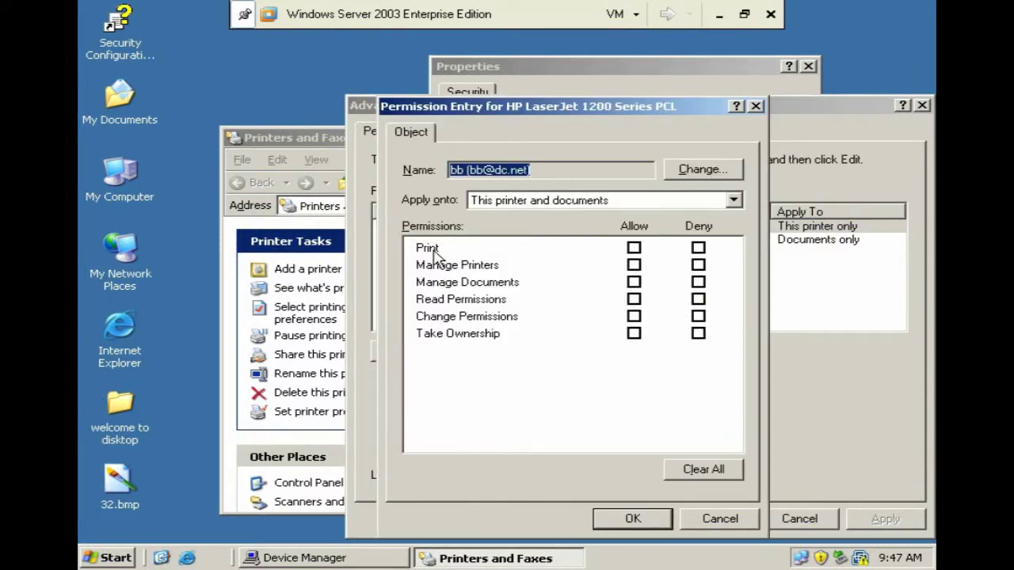
Allow user bb to Print, Manage Printers and Manage Documents, and apply the printer's security settings.
{"action": "left_click", "coordinate": [633, 247]}
{"action": "left_click", "coordinate": [634, 266]}
{"action": "left_click", "coordinate": [634, 283]}
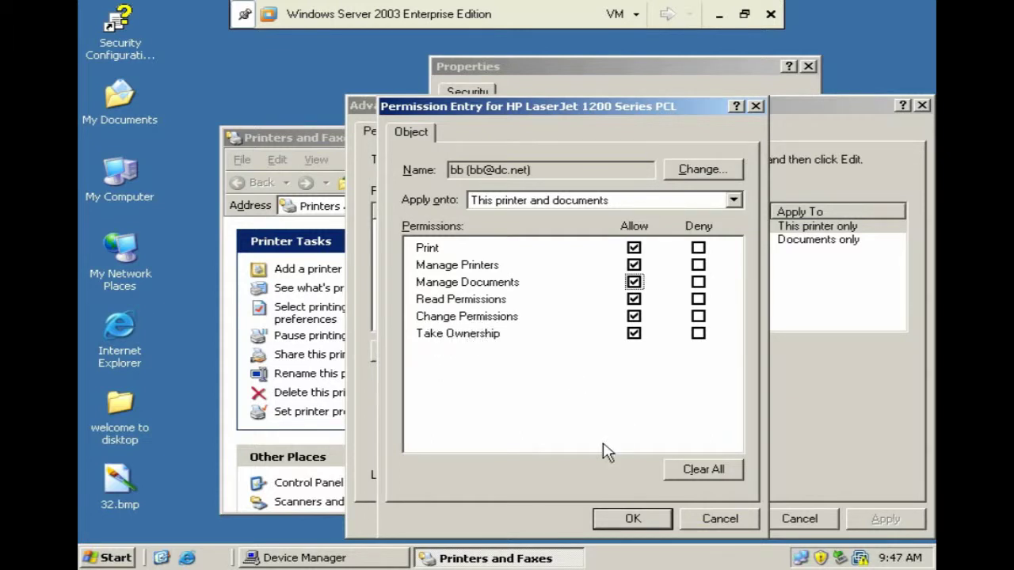
{"action": "left_click", "coordinate": [633, 519]}
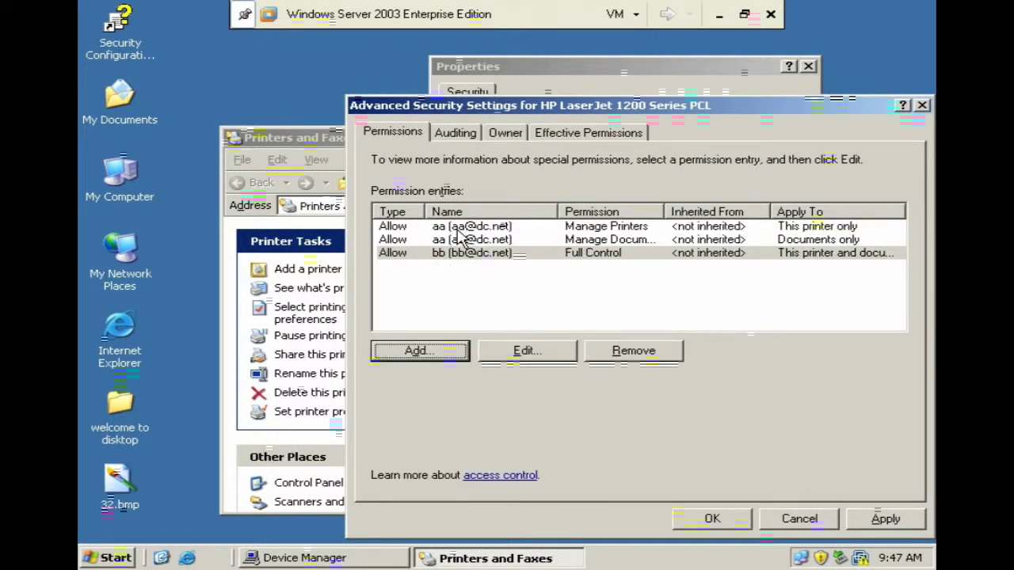
{"action": "left_click", "coordinate": [887, 519]}
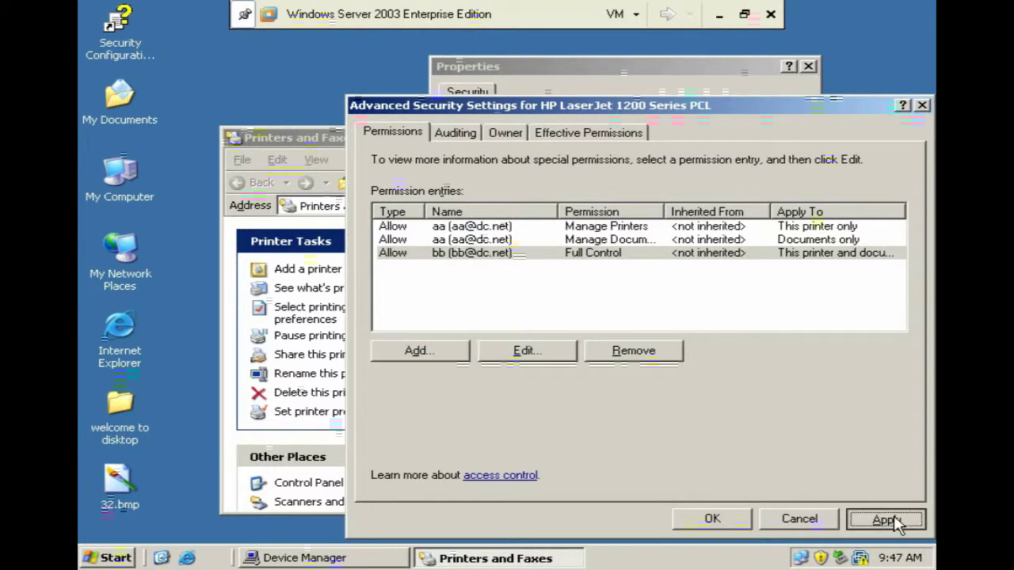
{"action": "left_click", "coordinate": [712, 518]}
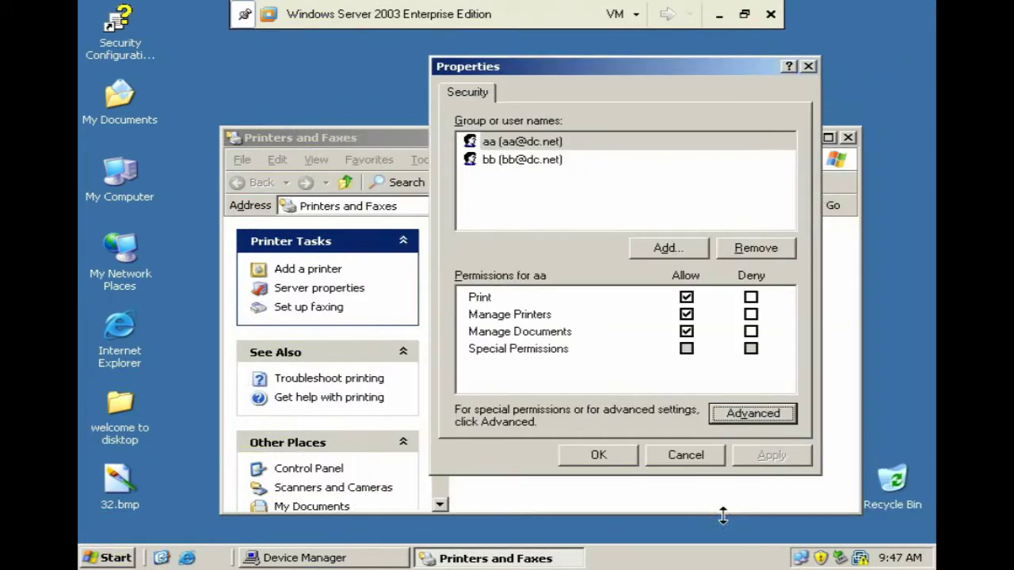
{"action": "left_click", "coordinate": [600, 458]}
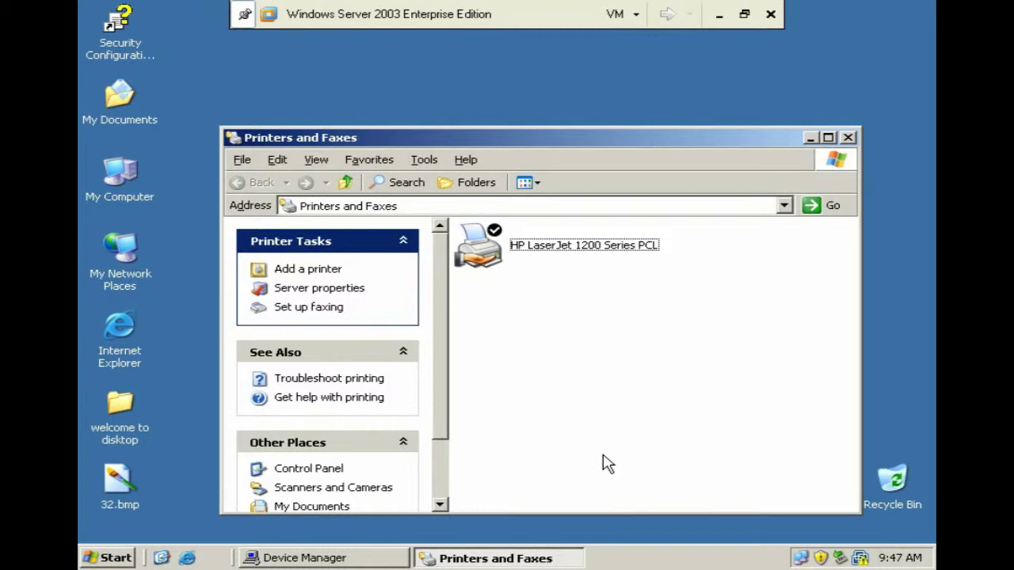
Examine the user accounts in the dc.net Users container of Active Directory Users and Computers.
{"action": "left_click", "coordinate": [111, 548]}
{"action": "left_click", "coordinate": [200, 283]}
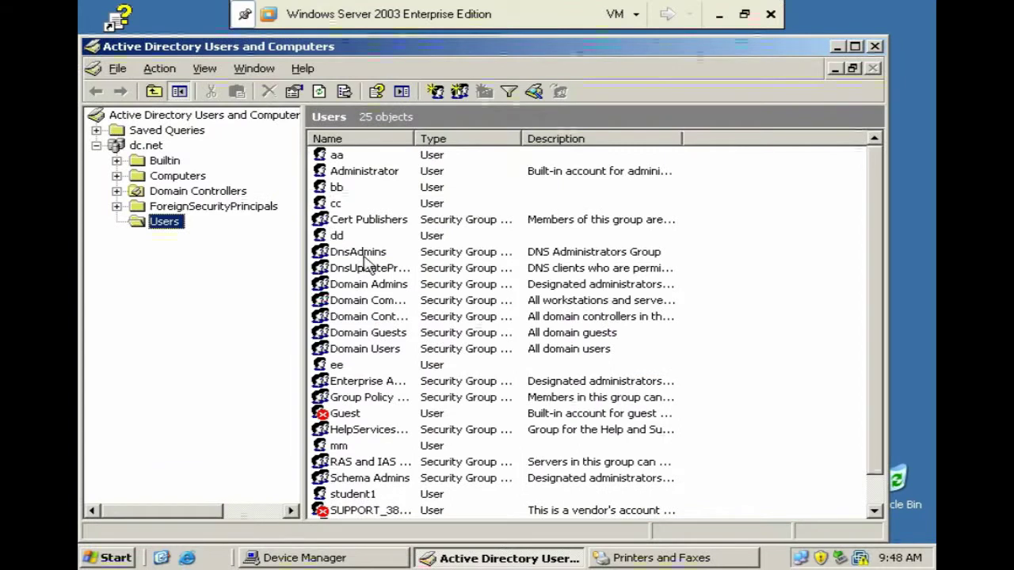
{"action": "left_click", "coordinate": [332, 205]}
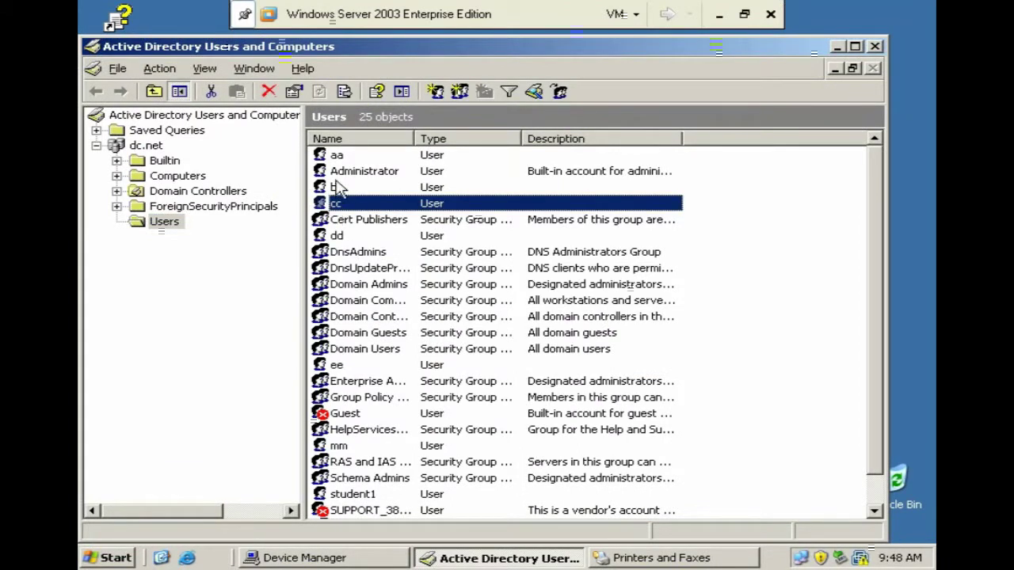
{"action": "left_click", "coordinate": [337, 156]}
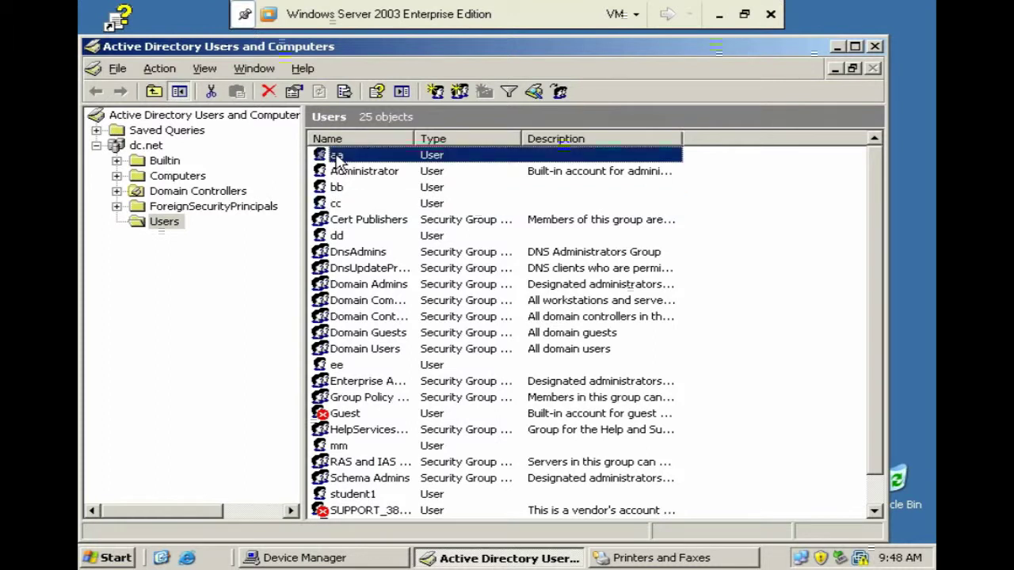
{"action": "left_click", "coordinate": [333, 189]}
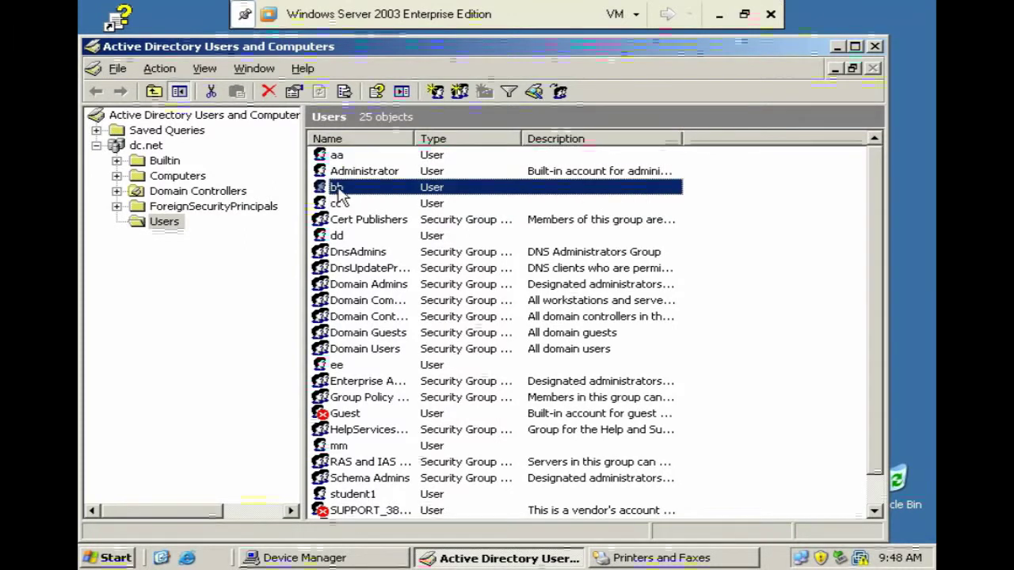
{"action": "left_click", "coordinate": [333, 207]}
{"action": "left_click", "coordinate": [333, 237]}
{"action": "left_click", "coordinate": [337, 269]}
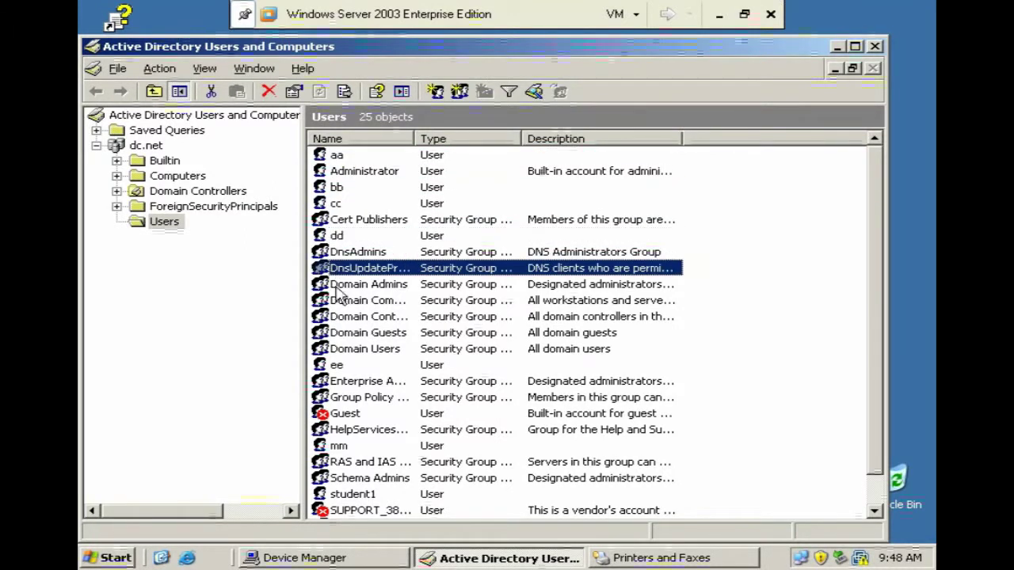
{"action": "left_click", "coordinate": [339, 303]}
{"action": "left_click", "coordinate": [331, 171]}
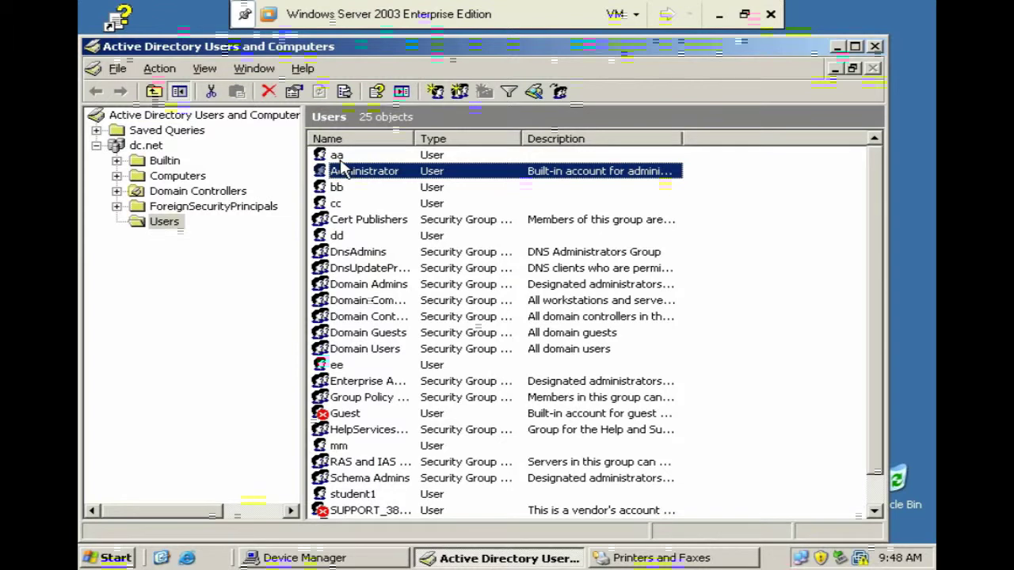
{"action": "left_click", "coordinate": [331, 157]}
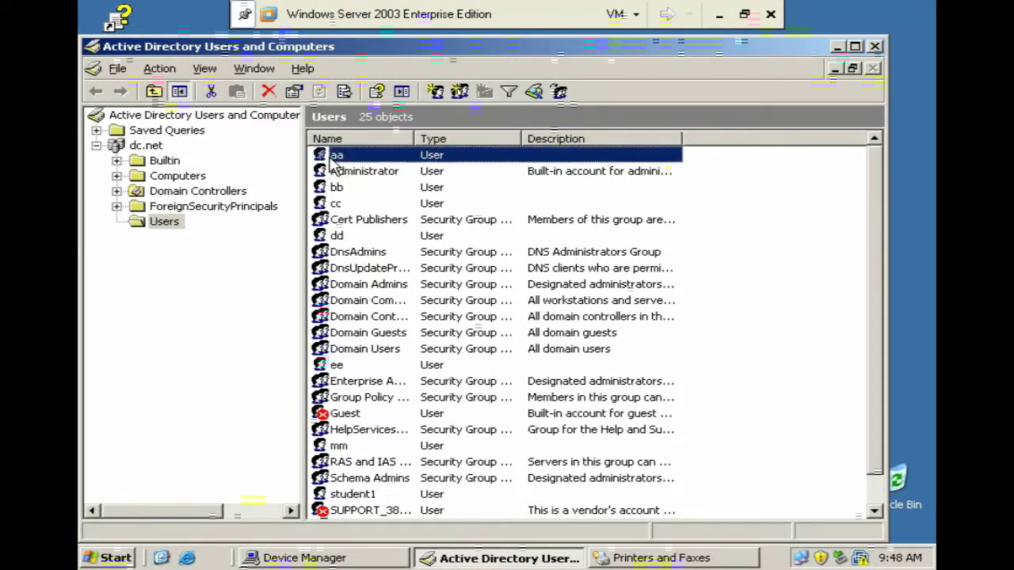
{"action": "left_click", "coordinate": [347, 187]}
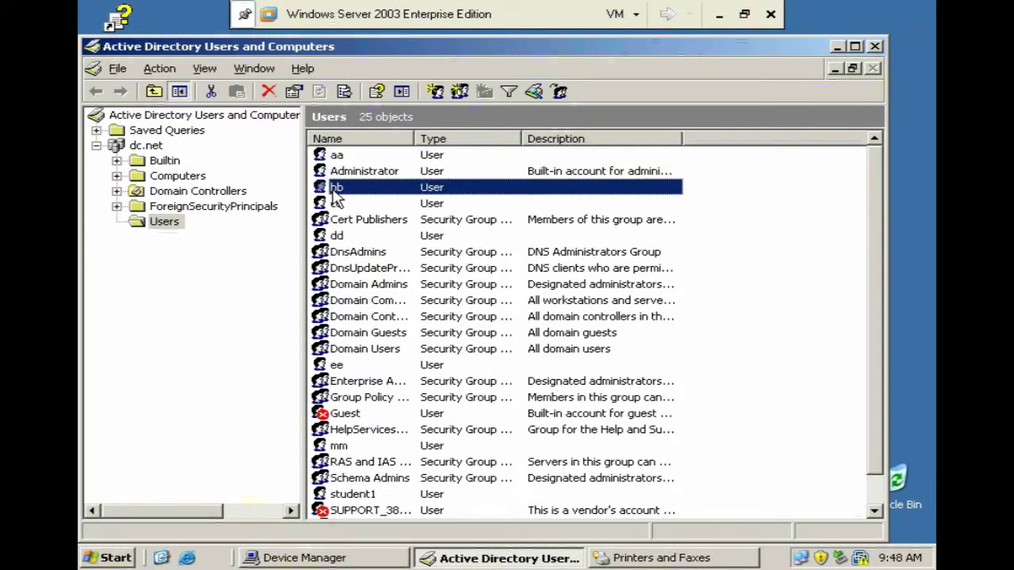
Minimize the directory console, the virtual machine and the ss folder window to reach the Windows XP host desktop.
{"action": "left_click", "coordinate": [835, 46]}
{"action": "left_click", "coordinate": [110, 557]}
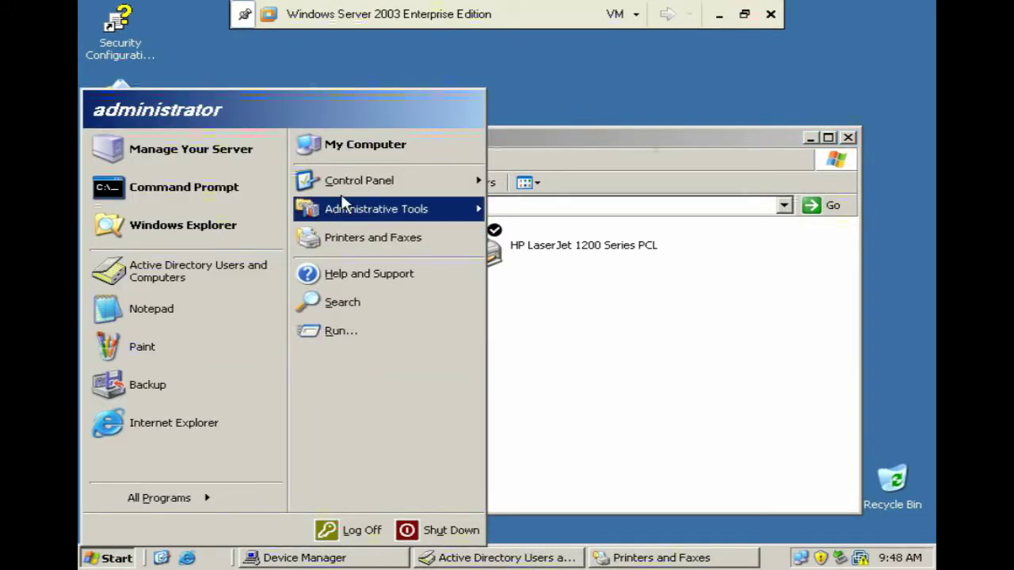
{"action": "left_click", "coordinate": [735, 40]}
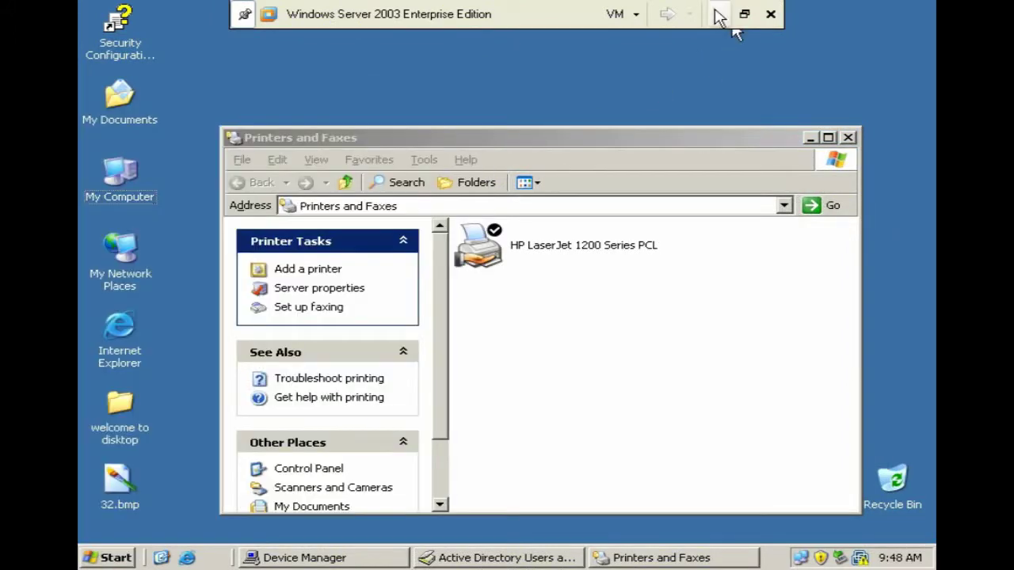
{"action": "left_click", "coordinate": [719, 14]}
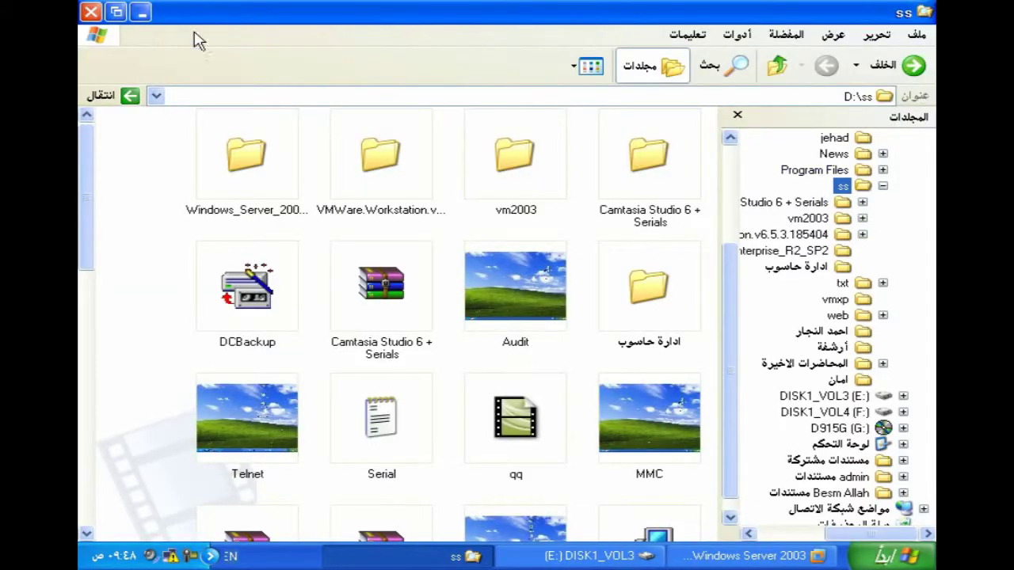
{"action": "left_click", "coordinate": [141, 12]}
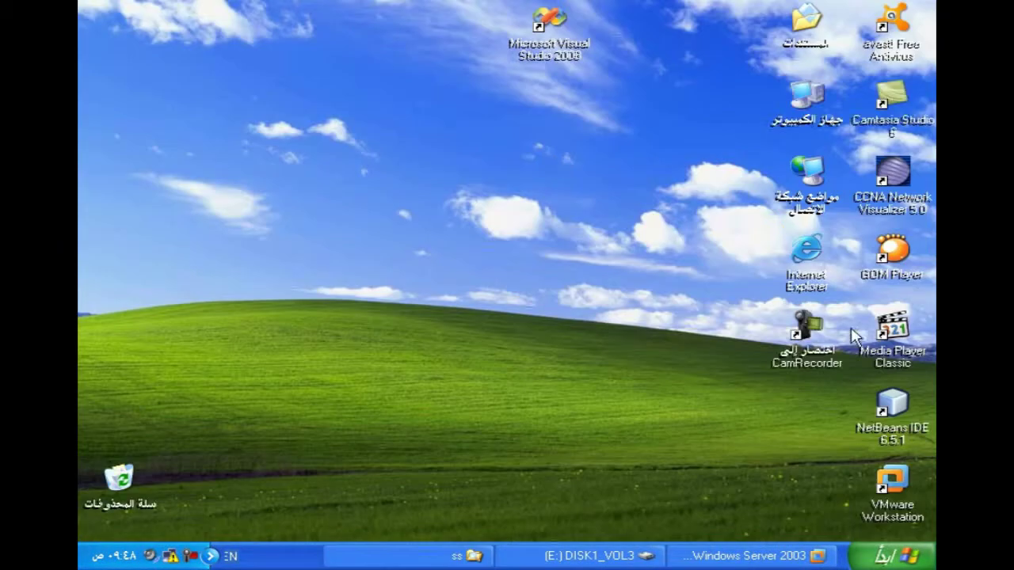
Open the Services console from the administrative tools of the Windows XP host.
{"action": "left_click", "coordinate": [903, 557]}
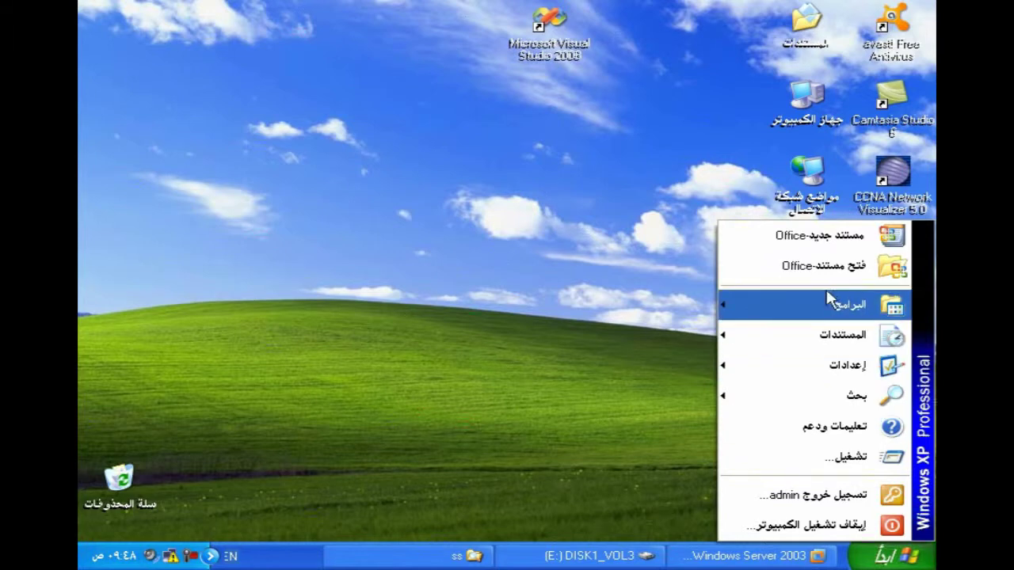
{"action": "mouse_move", "coordinate": [856, 305]}
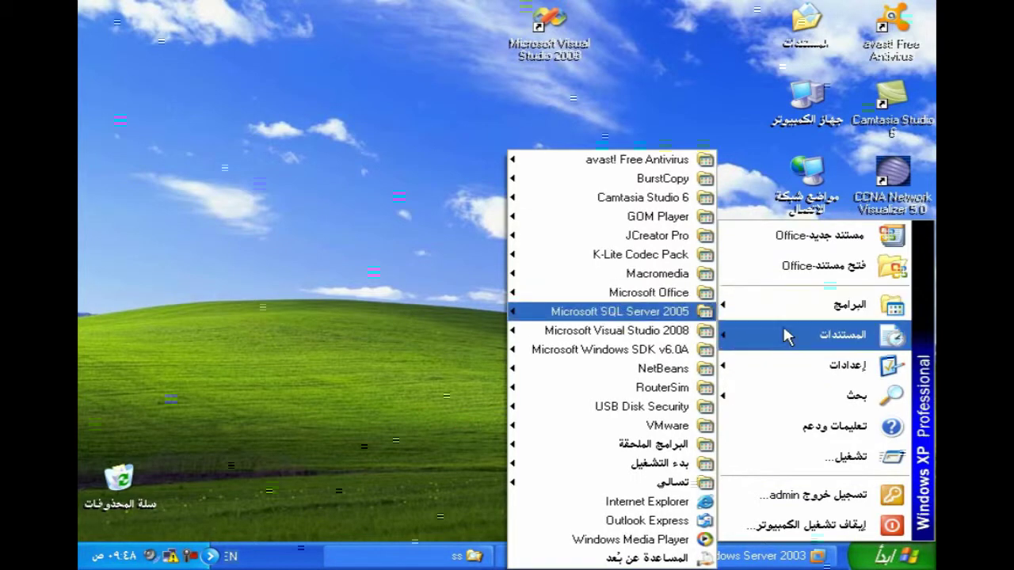
{"action": "mouse_move", "coordinate": [673, 353]}
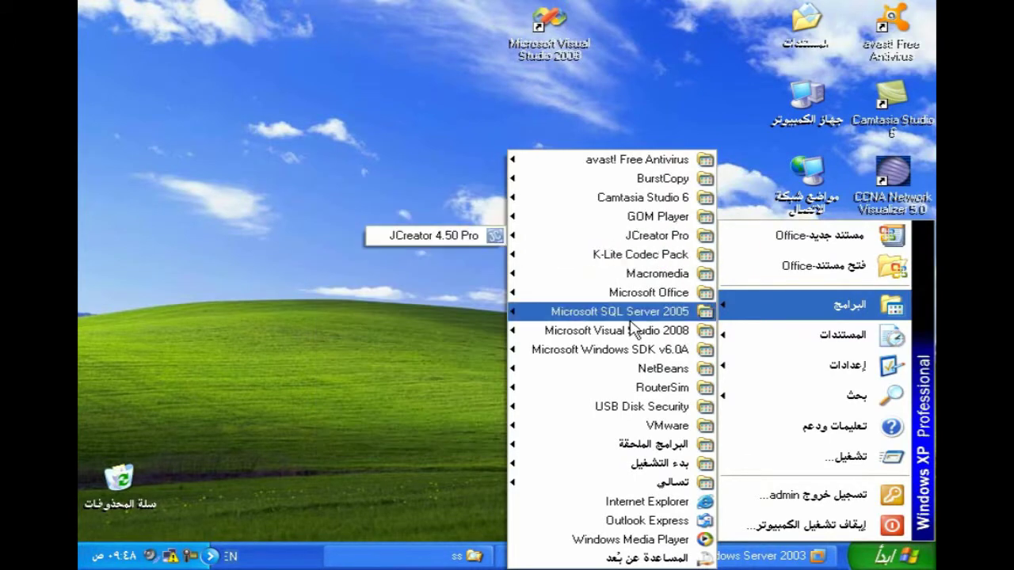
{"action": "mouse_move", "coordinate": [656, 450]}
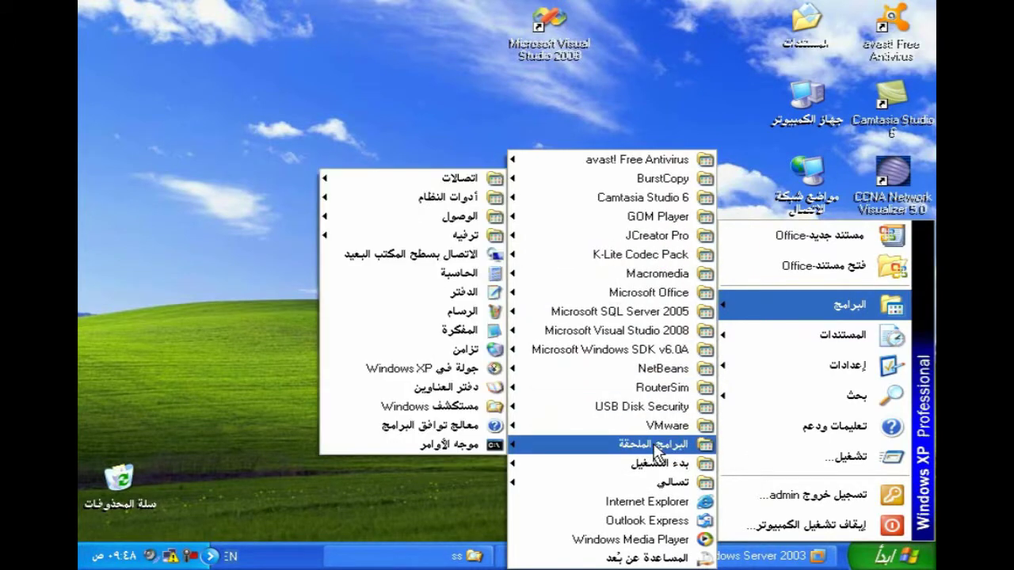
{"action": "mouse_move", "coordinate": [824, 365]}
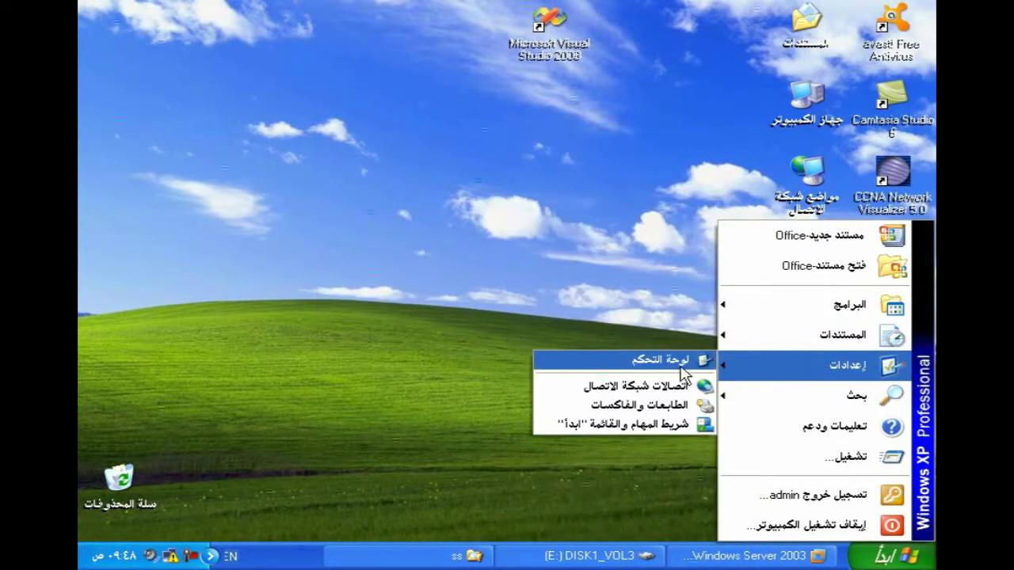
{"action": "left_click", "coordinate": [681, 360]}
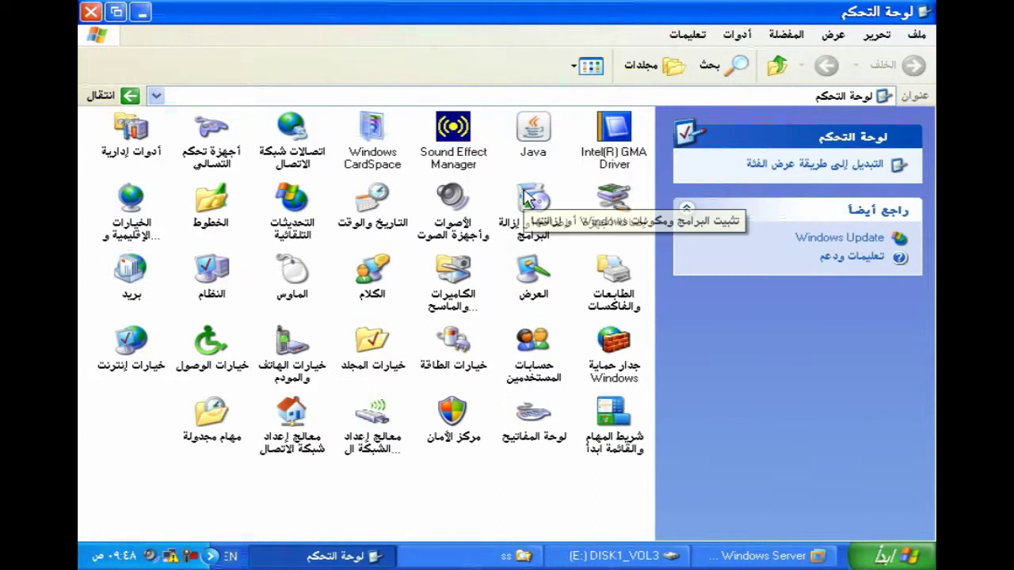
{"action": "double_click", "coordinate": [143, 136]}
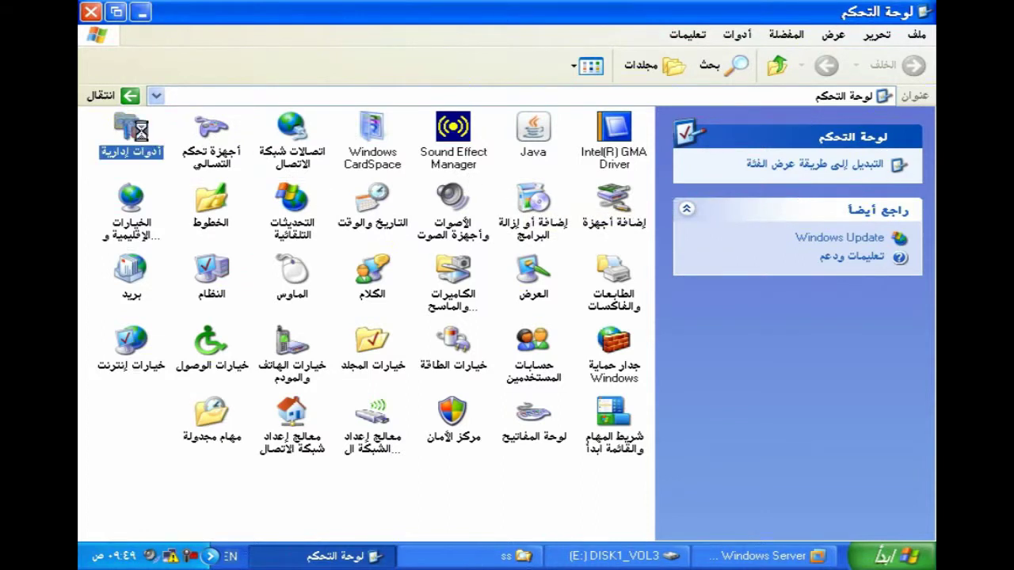
{"action": "double_click", "coordinate": [621, 195]}
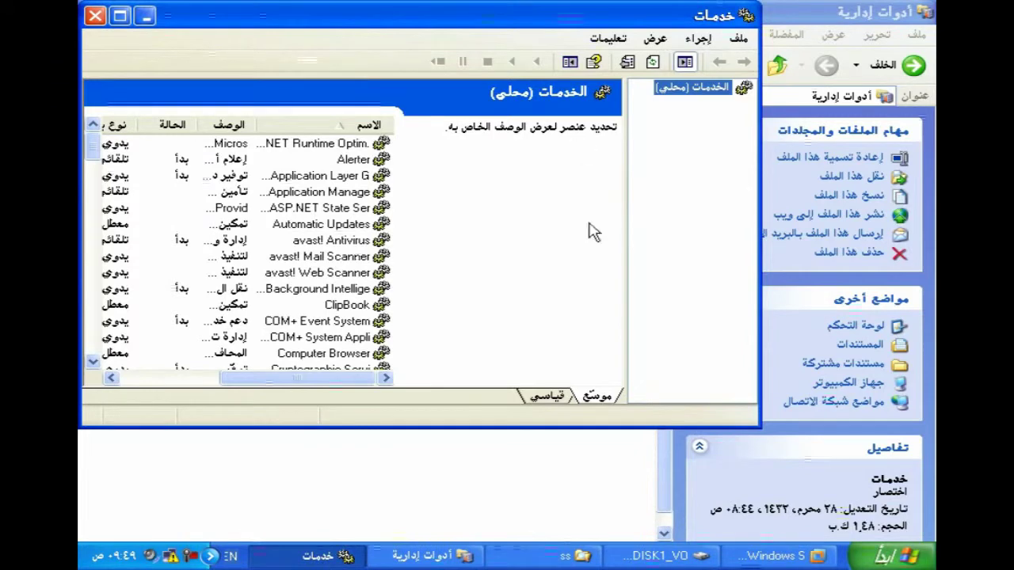
Start the Print Spooler service, close the Services console and minimize the administrative tools window.
{"action": "left_click", "coordinate": [548, 396]}
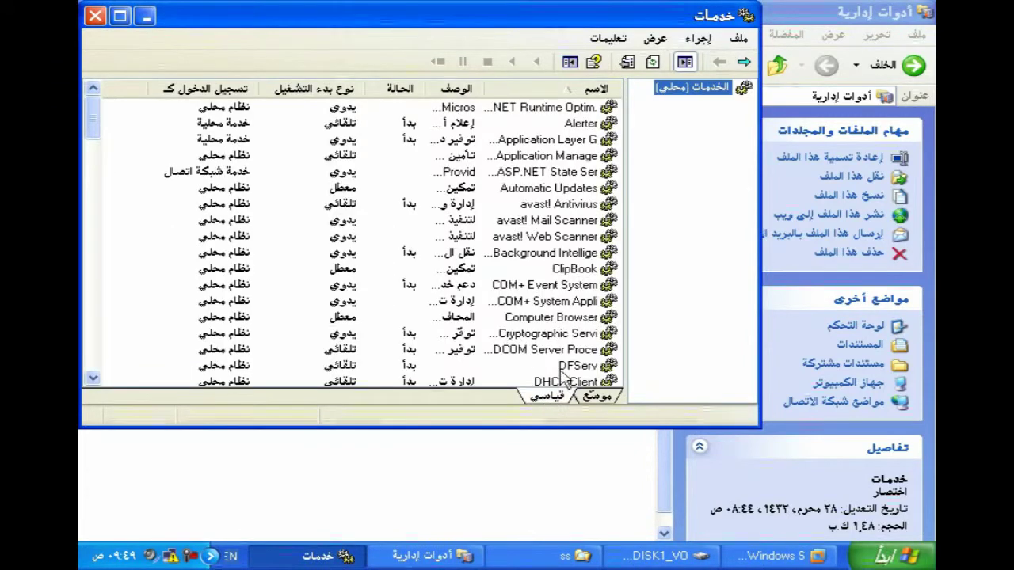
{"action": "left_click", "coordinate": [610, 190]}
{"action": "key", "text": "p"}
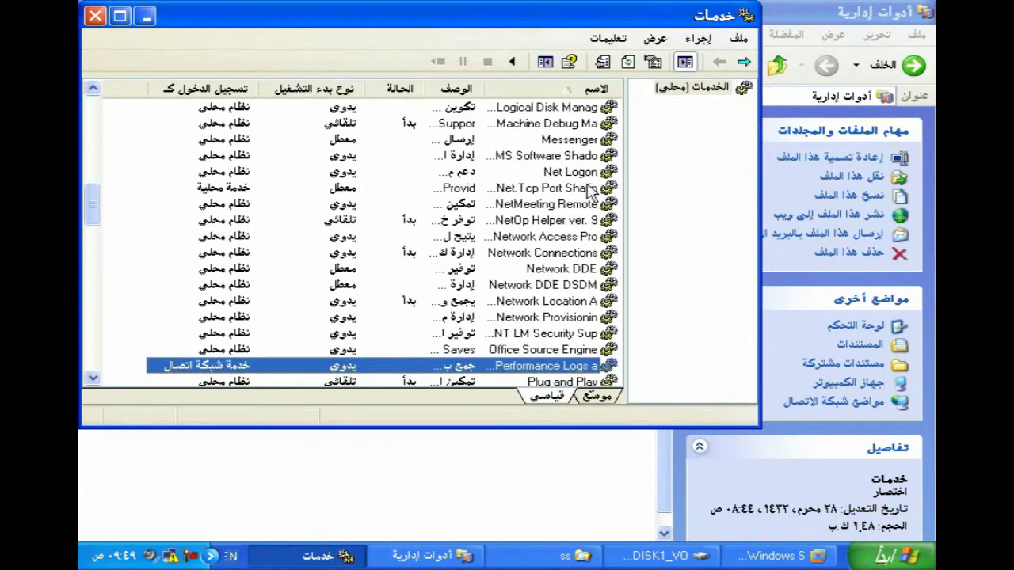
{"action": "scroll", "coordinate": [624, 325], "scroll_direction": "down", "scroll_amount": 1}
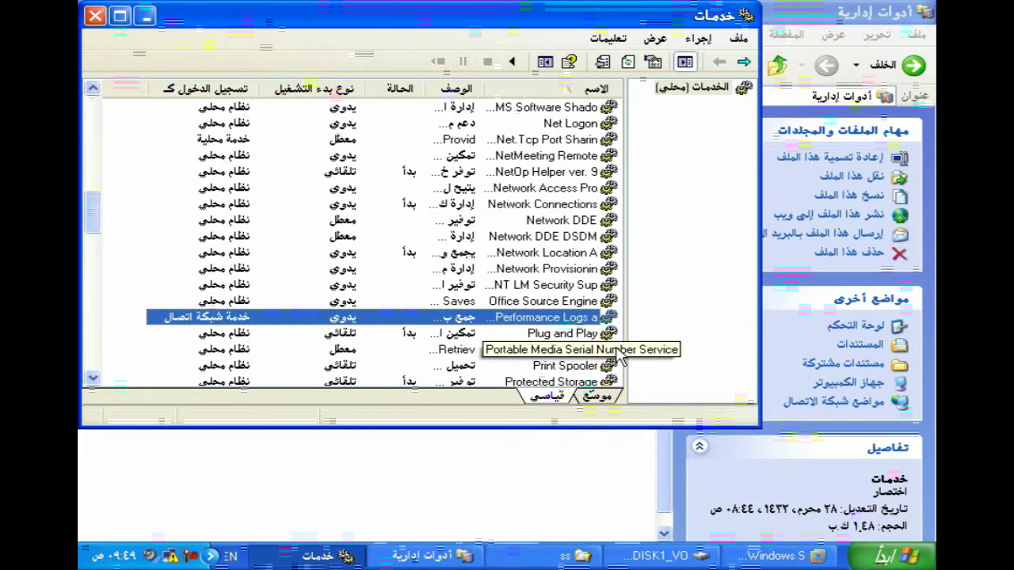
{"action": "double_click", "coordinate": [596, 366]}
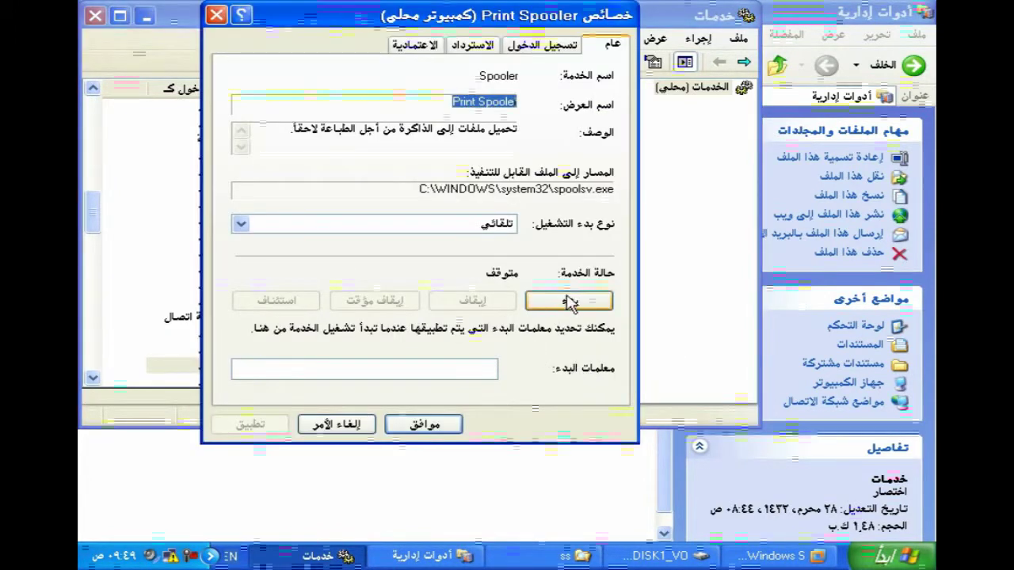
{"action": "left_click", "coordinate": [569, 301]}
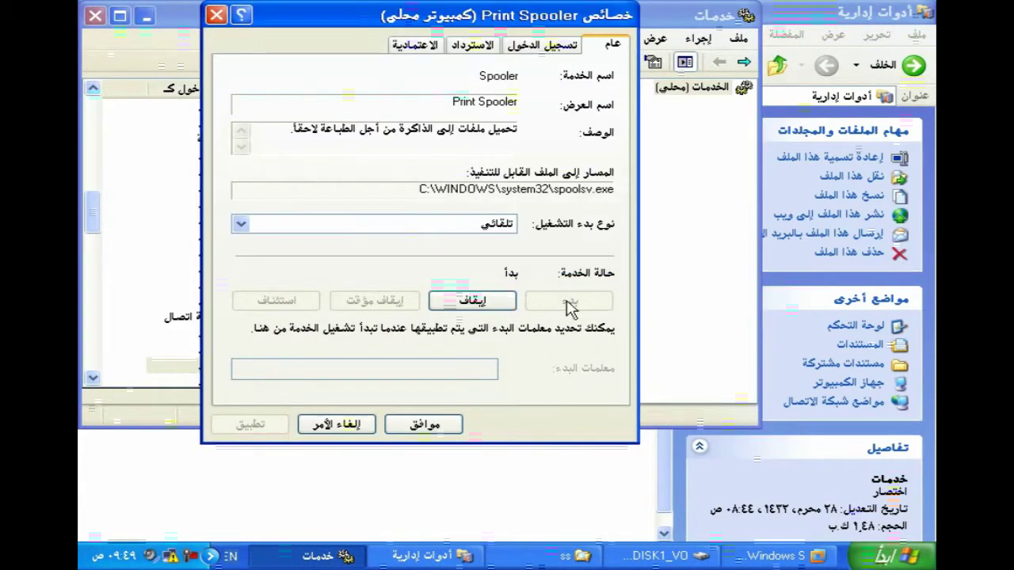
{"action": "left_click", "coordinate": [422, 426]}
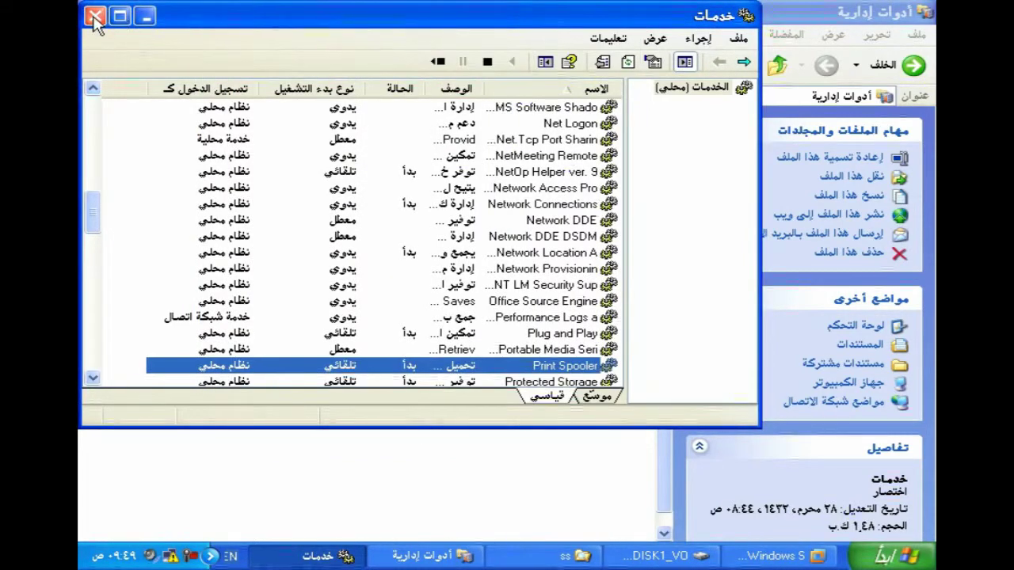
{"action": "left_click", "coordinate": [93, 17]}
{"action": "left_click", "coordinate": [140, 15]}
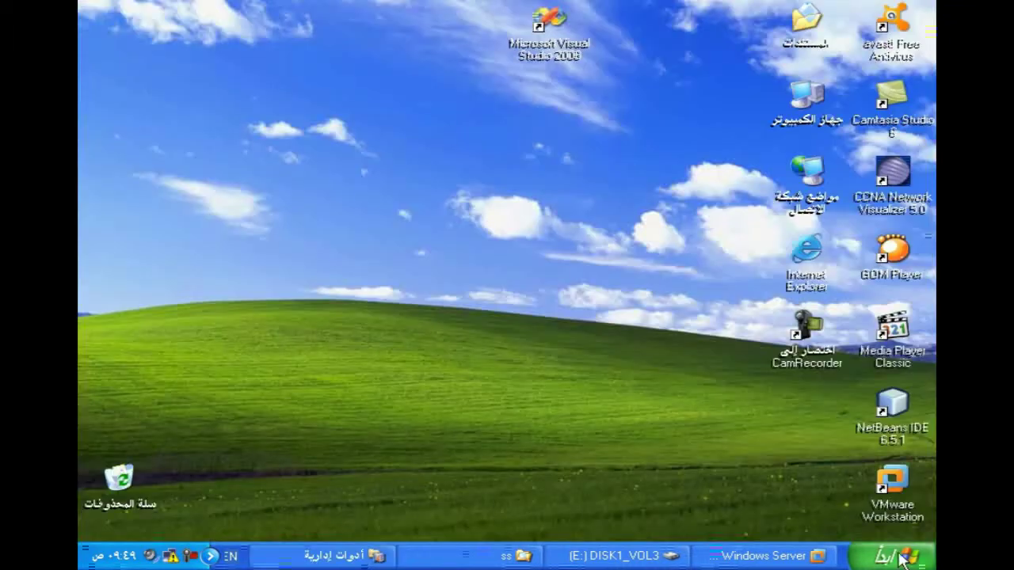
Switch to the Windows Server 2003 virtual machine and create a Notepad document containing "sadfasf".
{"action": "left_click", "coordinate": [902, 559]}
{"action": "mouse_move", "coordinate": [812, 312]}
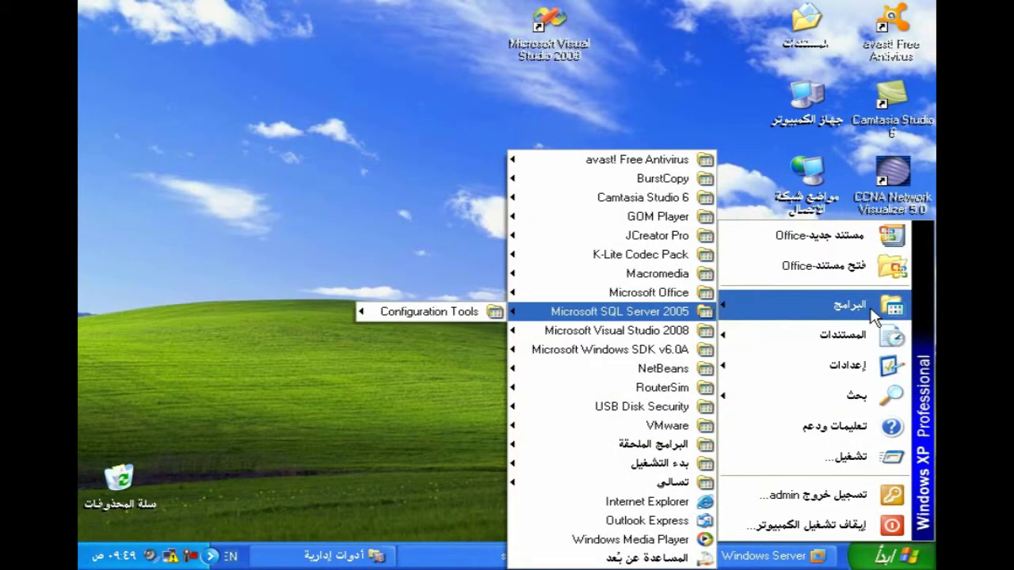
{"action": "left_click", "coordinate": [751, 558]}
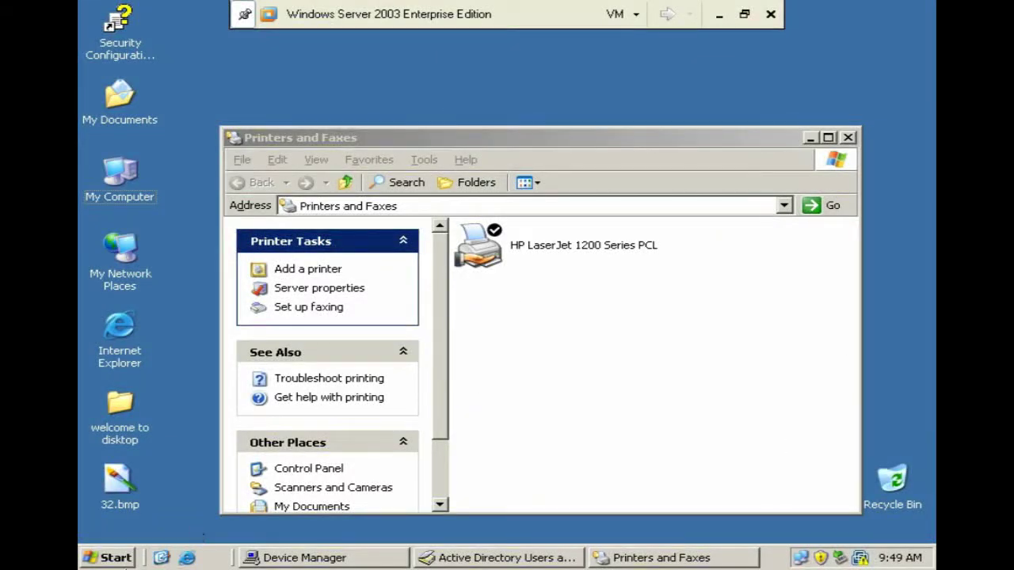
{"action": "left_click", "coordinate": [115, 558]}
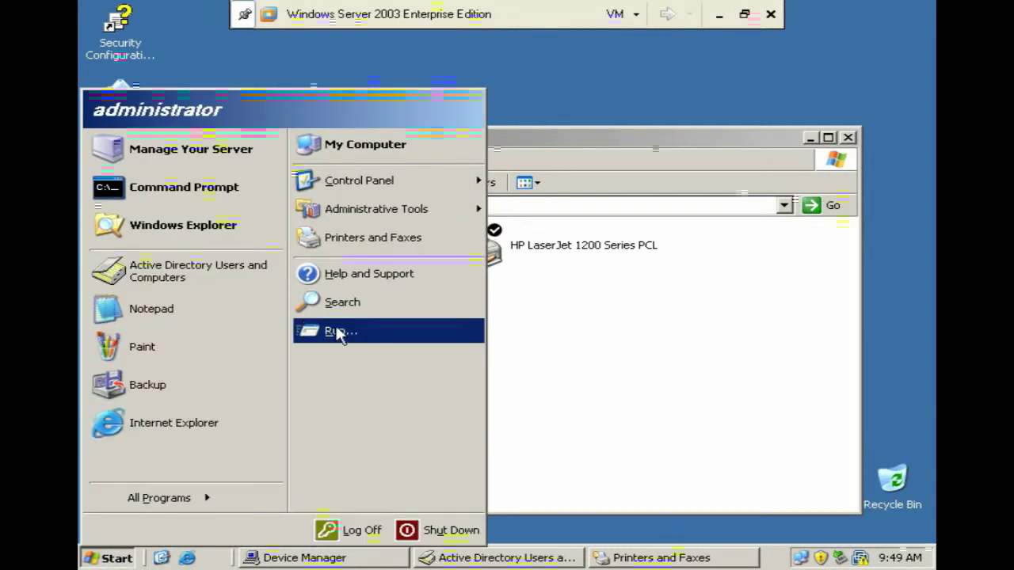
{"action": "left_click", "coordinate": [338, 333]}
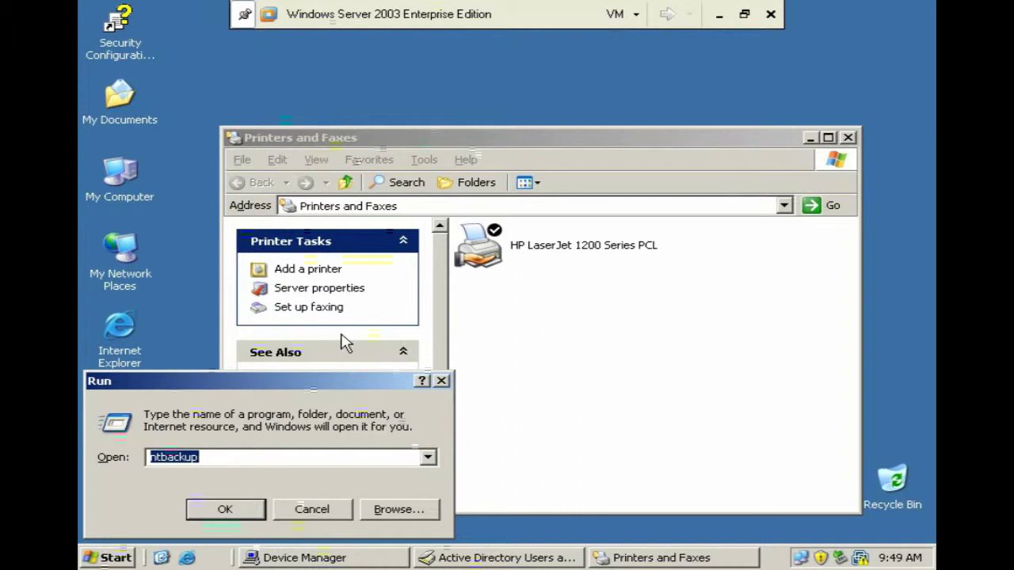
{"action": "type", "text": "notepad"}
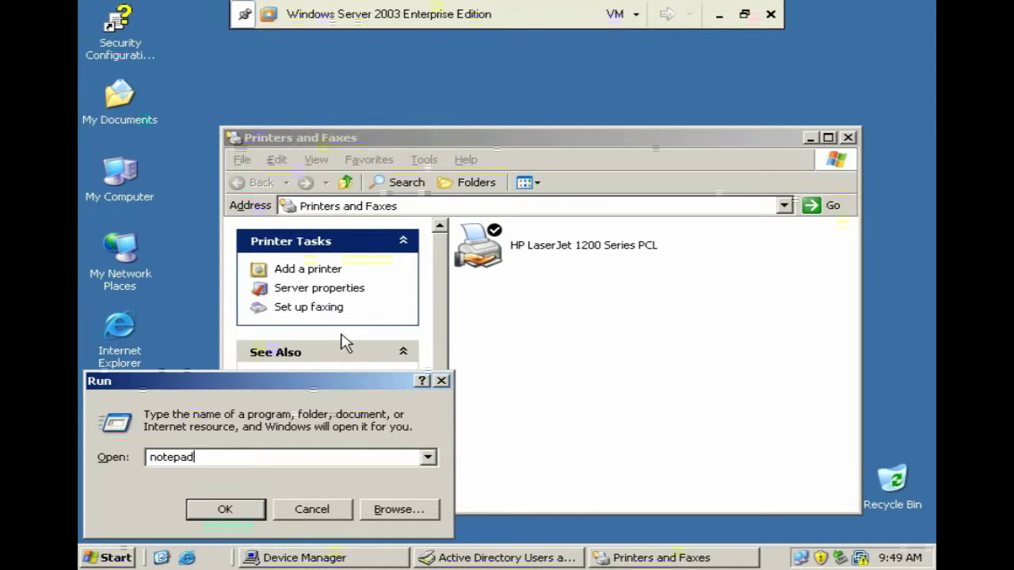
{"action": "left_click", "coordinate": [228, 508]}
{"action": "type", "text": "sadfasf"}
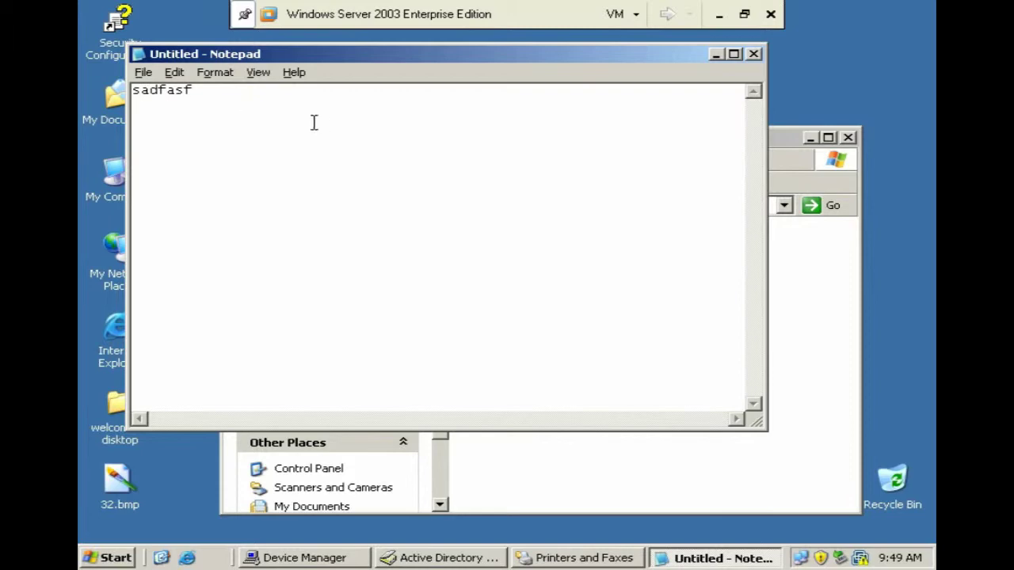
Try to print the Notepad document on the HP LaserJet 1200 Series PCL printer.
{"action": "left_click", "coordinate": [143, 72]}
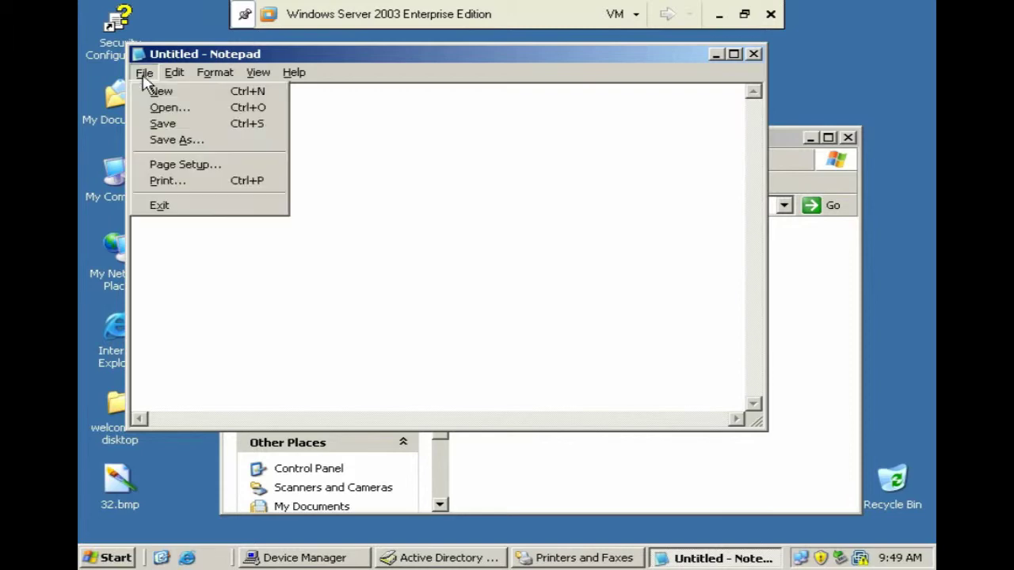
{"action": "left_click", "coordinate": [181, 184]}
{"action": "left_click", "coordinate": [514, 328]}
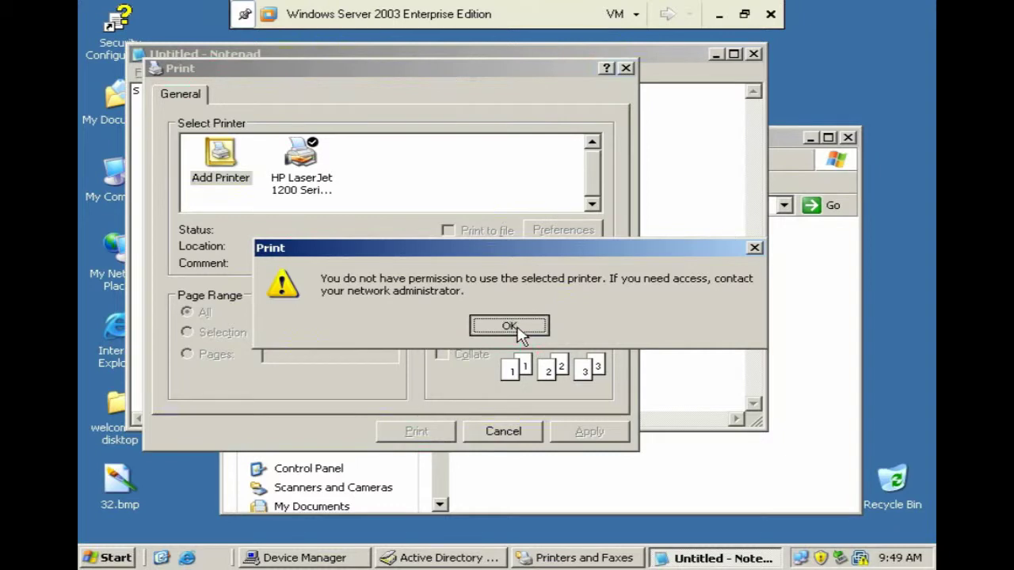
{"action": "left_click", "coordinate": [301, 165]}
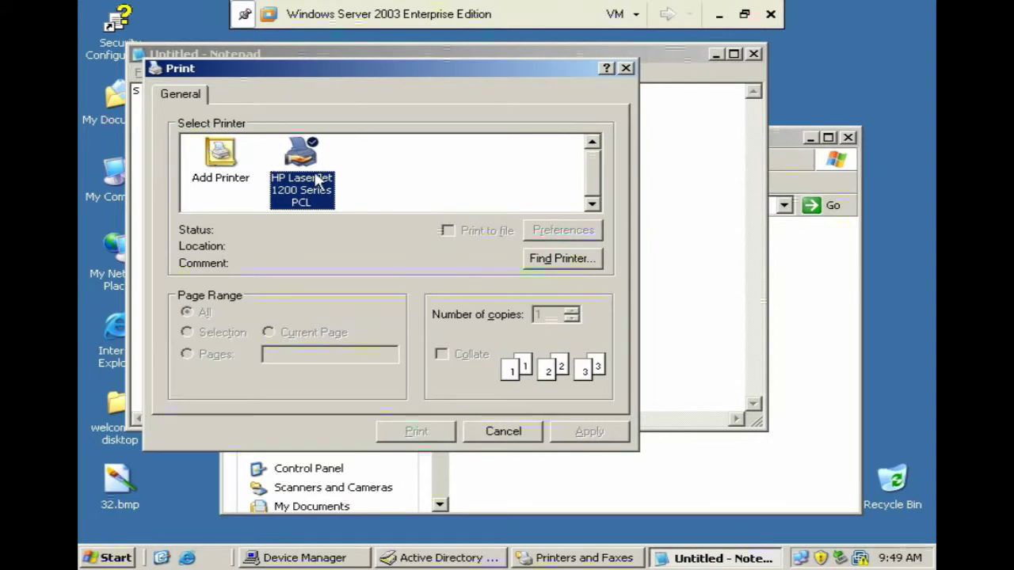
{"action": "left_click", "coordinate": [305, 171]}
{"action": "left_click", "coordinate": [511, 326]}
Search the entire directory for printers from the print dialog and choose the HP LaserJet 1200 Series PCL.
{"action": "left_click", "coordinate": [561, 259]}
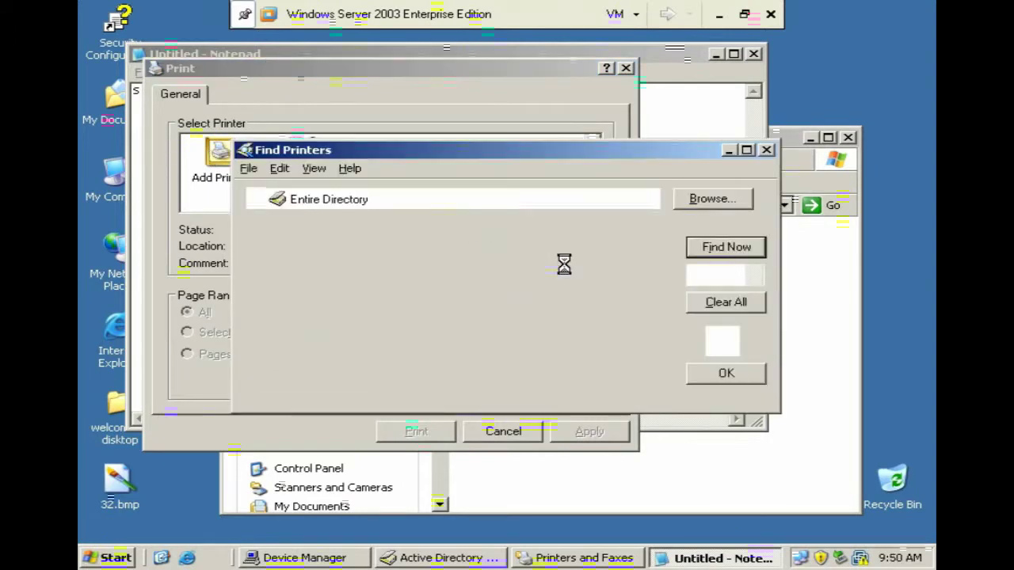
{"action": "left_click", "coordinate": [728, 246]}
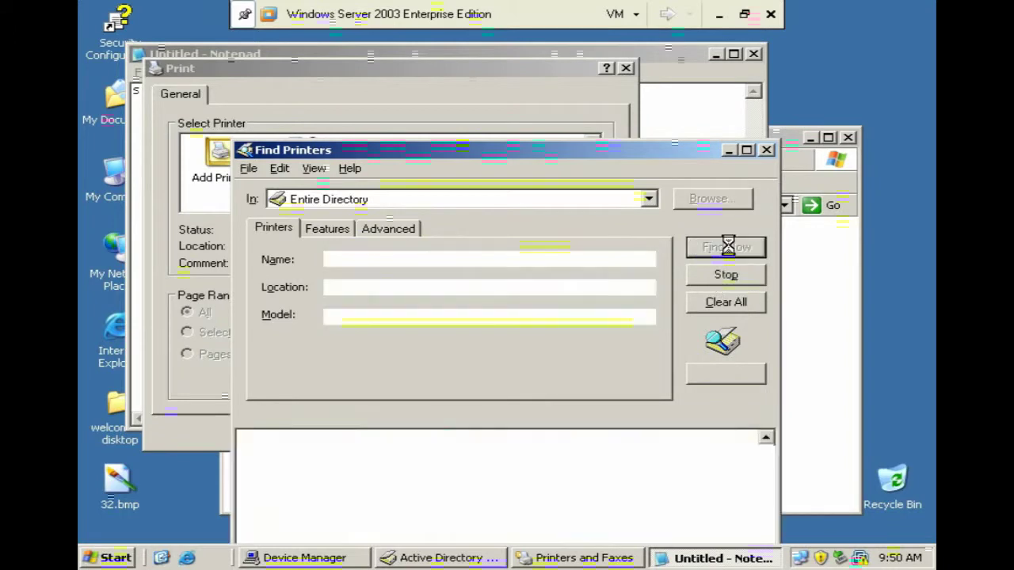
{"action": "left_click", "coordinate": [315, 456]}
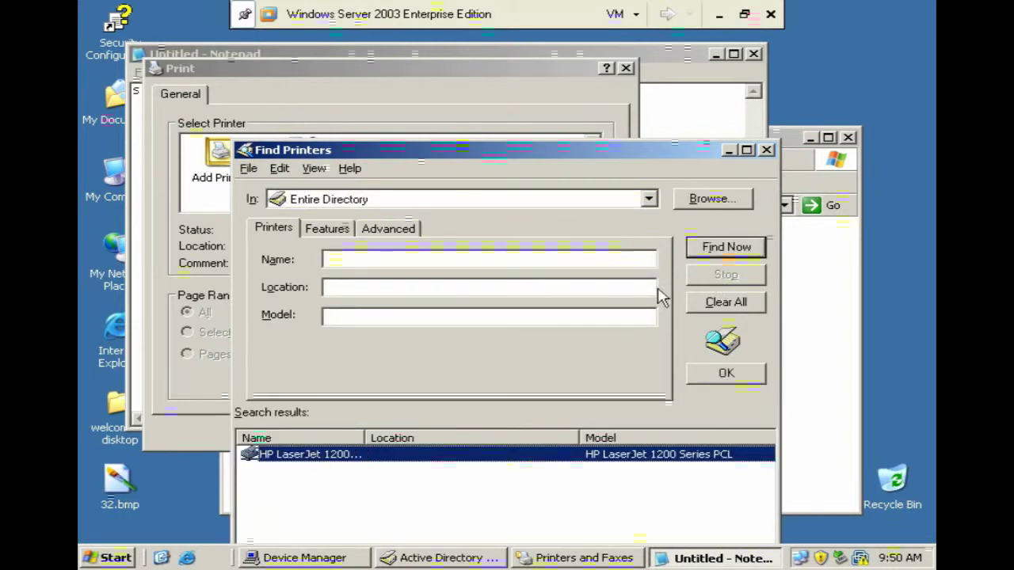
{"action": "left_click", "coordinate": [727, 372]}
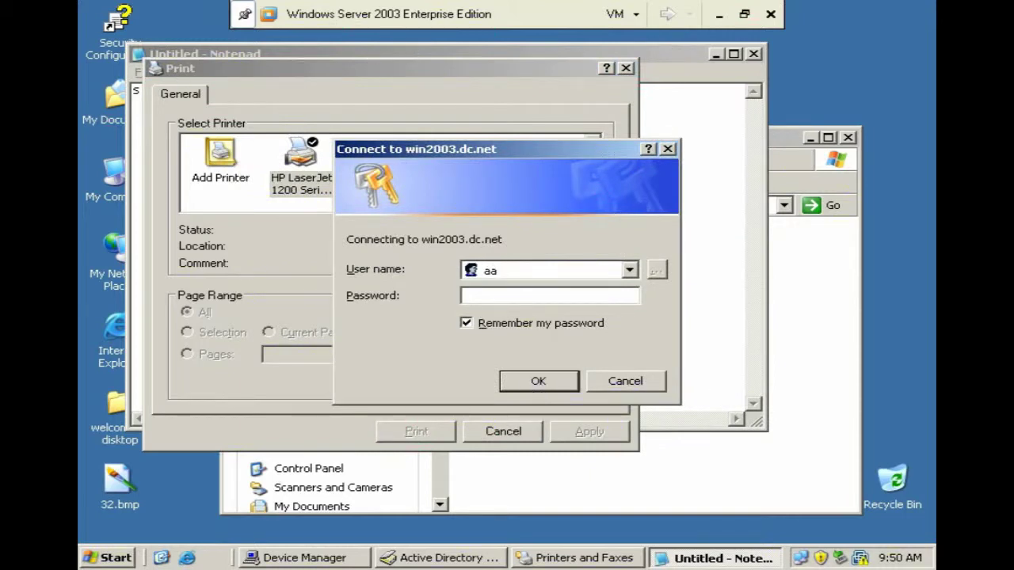
Try to connect to the printer on win2003.dc.net as user aa, submitting the credentials twice.
{"action": "left_click", "coordinate": [538, 381]}
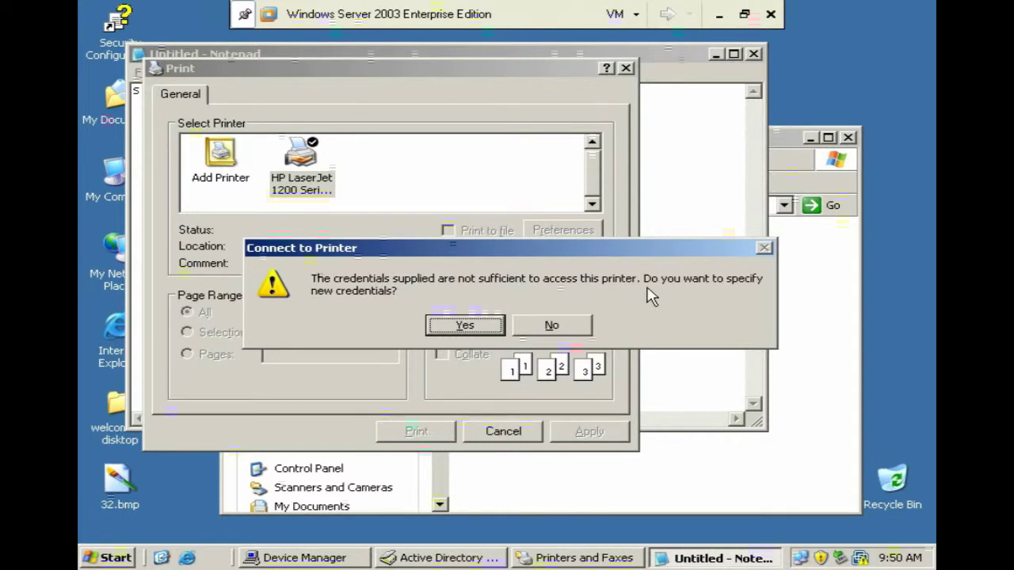
{"action": "left_click", "coordinate": [455, 323]}
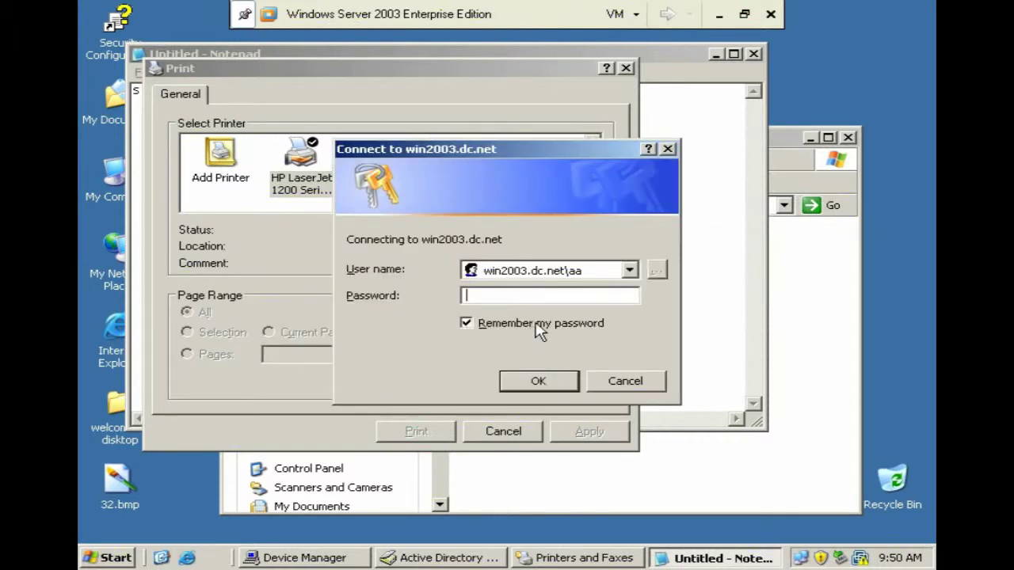
{"action": "left_click", "coordinate": [542, 381]}
Try to connect to the printer with the user name bb, and finally decline to specify new credentials.
{"action": "left_click", "coordinate": [472, 333]}
{"action": "double_click", "coordinate": [587, 270]}
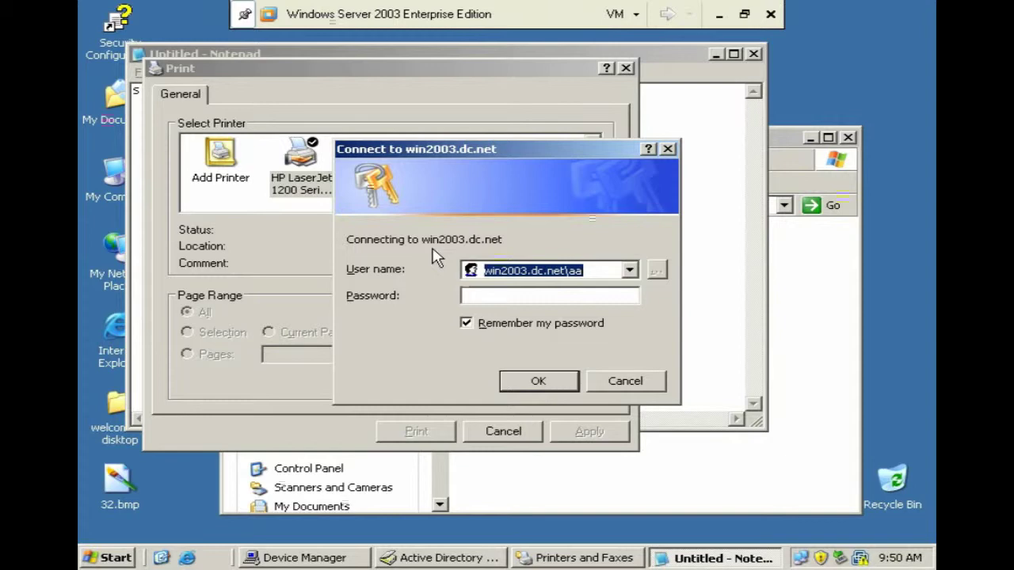
{"action": "type", "text": "bb"}
{"action": "left_click", "coordinate": [558, 374]}
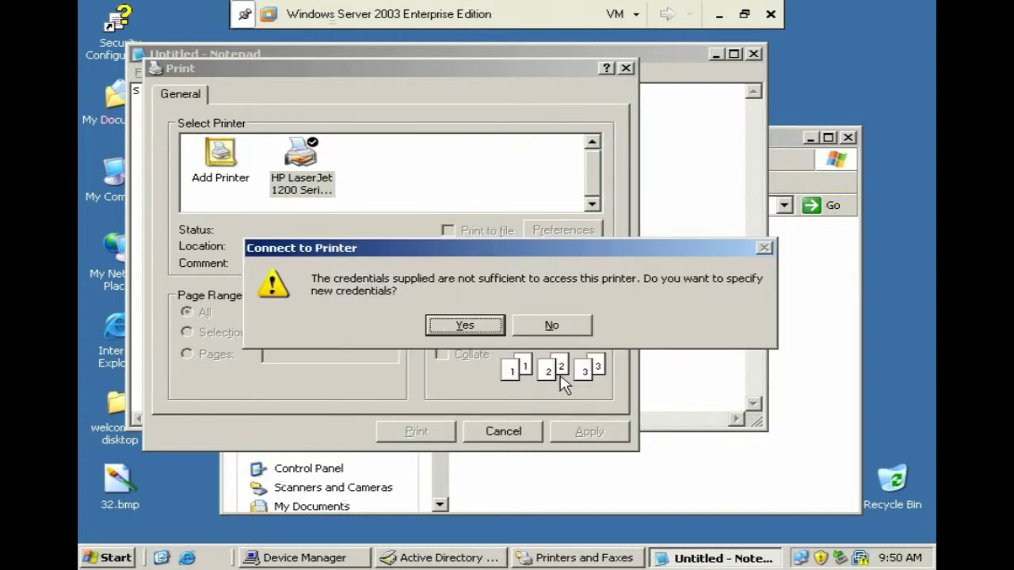
{"action": "left_click", "coordinate": [476, 331]}
{"action": "left_click", "coordinate": [482, 336]}
{"action": "left_click", "coordinate": [538, 380]}
{"action": "left_click", "coordinate": [491, 328]}
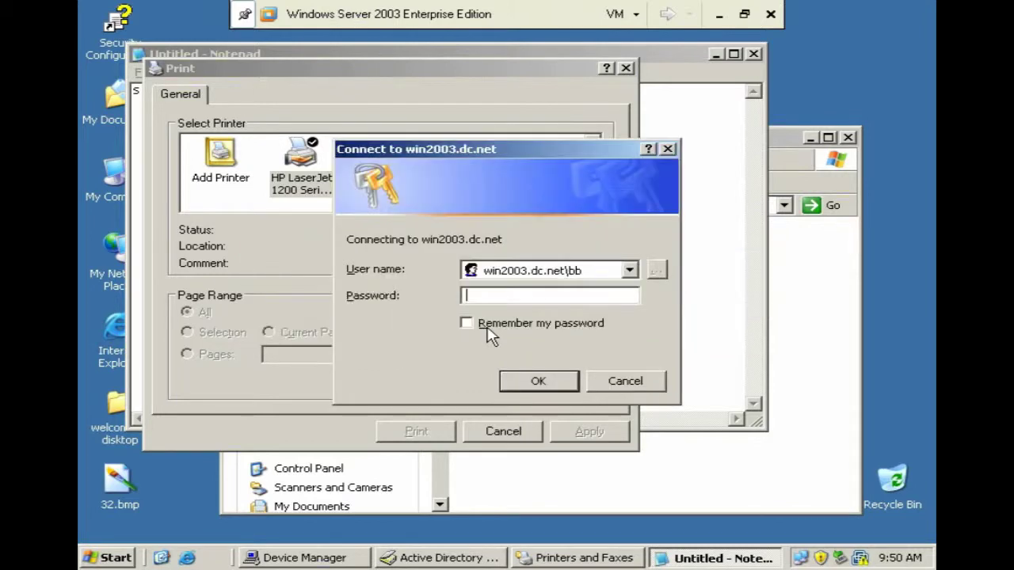
{"action": "left_click", "coordinate": [561, 376]}
{"action": "left_click", "coordinate": [557, 327]}
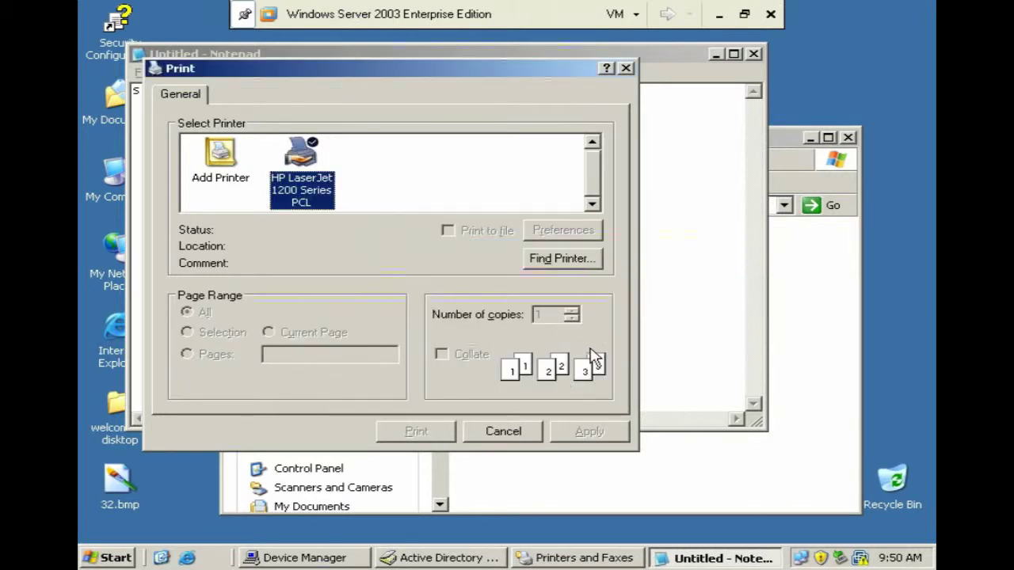
Cancel printing and close the Notepad document without saving, leaving the virtual machine minimized.
{"action": "left_click", "coordinate": [510, 429]}
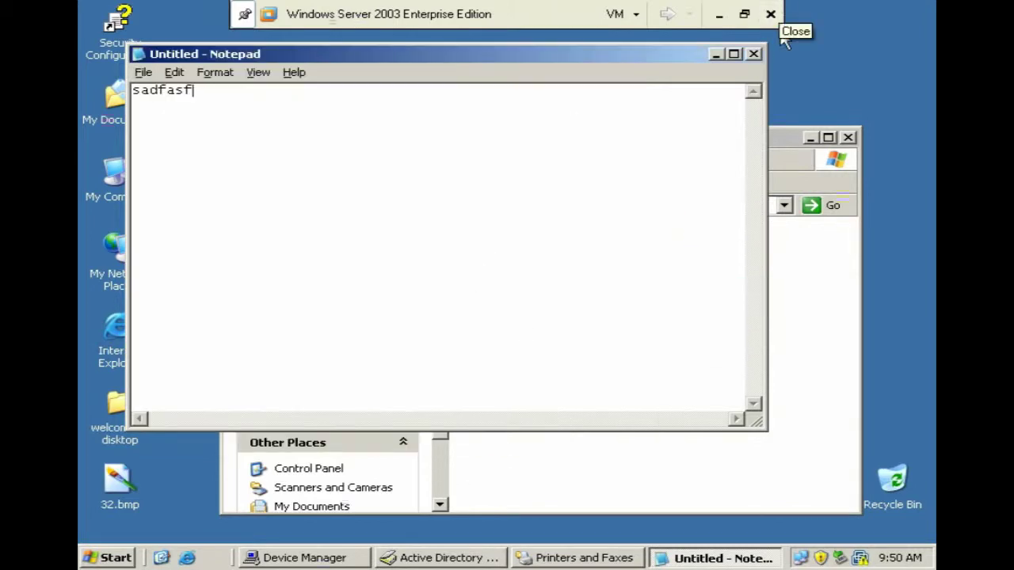
{"action": "left_click", "coordinate": [754, 55]}
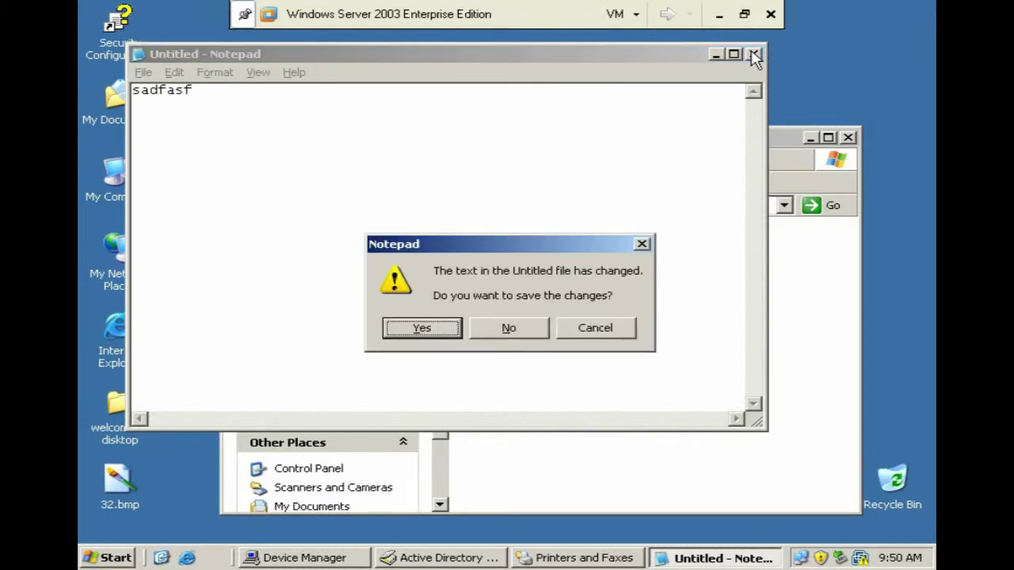
{"action": "left_click", "coordinate": [493, 331]}
{"action": "left_click", "coordinate": [717, 15]}
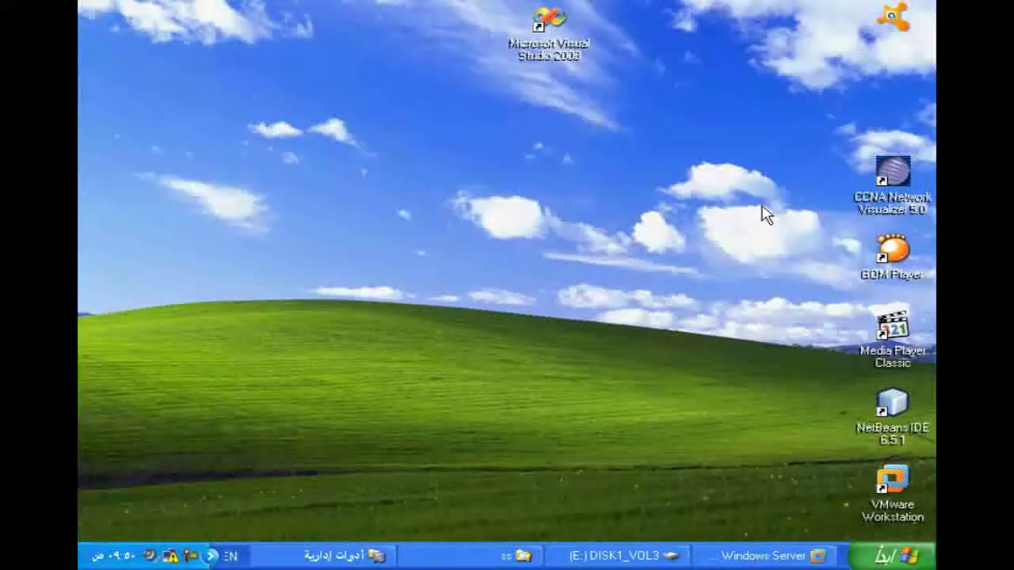
{"action": "left_click", "coordinate": [626, 557]}
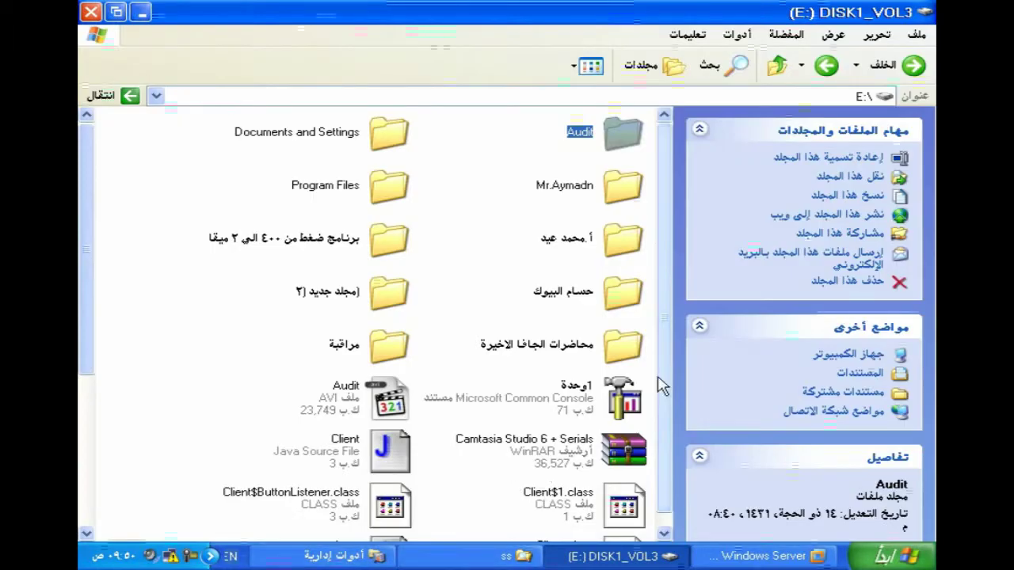
{"action": "left_click", "coordinate": [579, 560]}
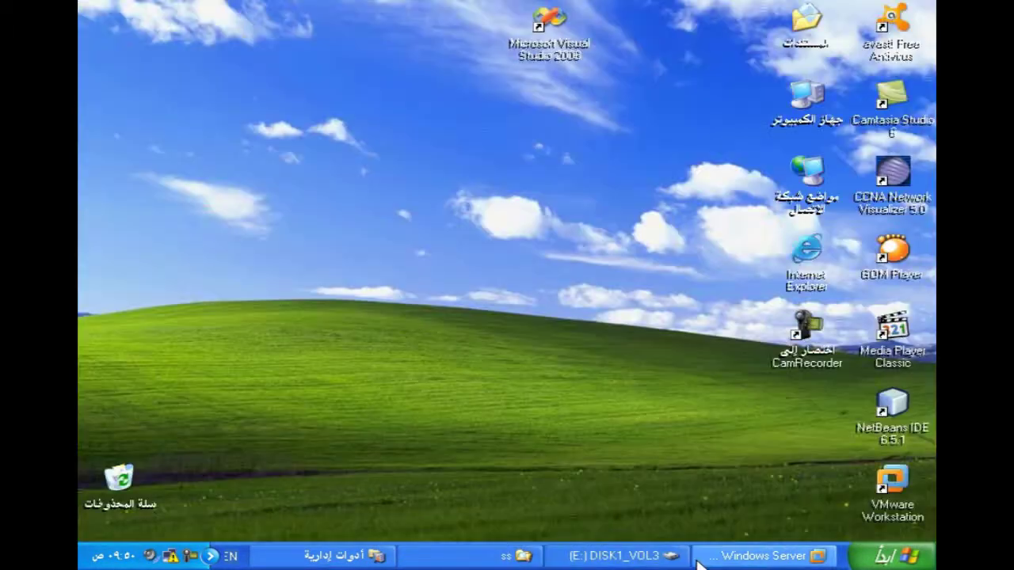